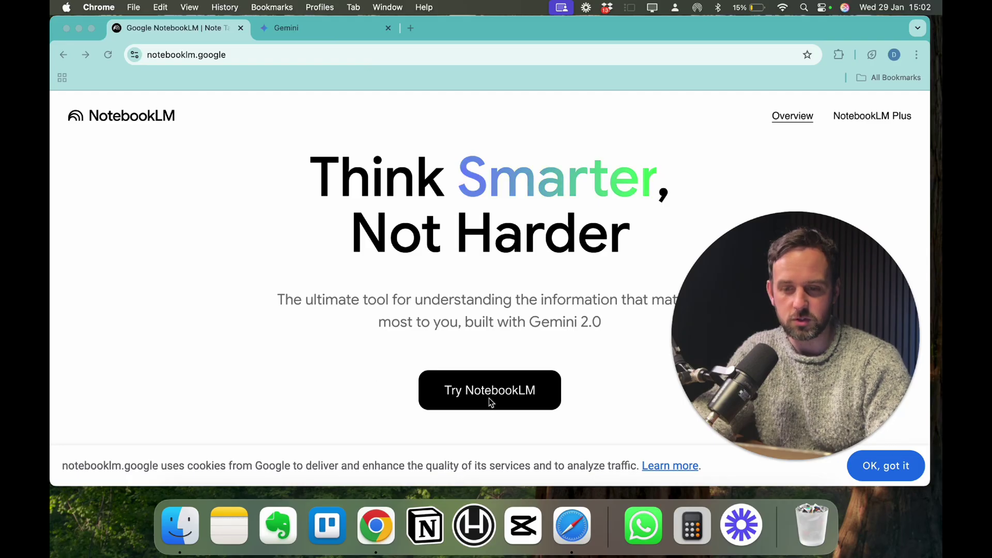
# - Open NotebookLM, create a new notebook and dismiss the Add sources dialog
pyautogui.click(505, 391)
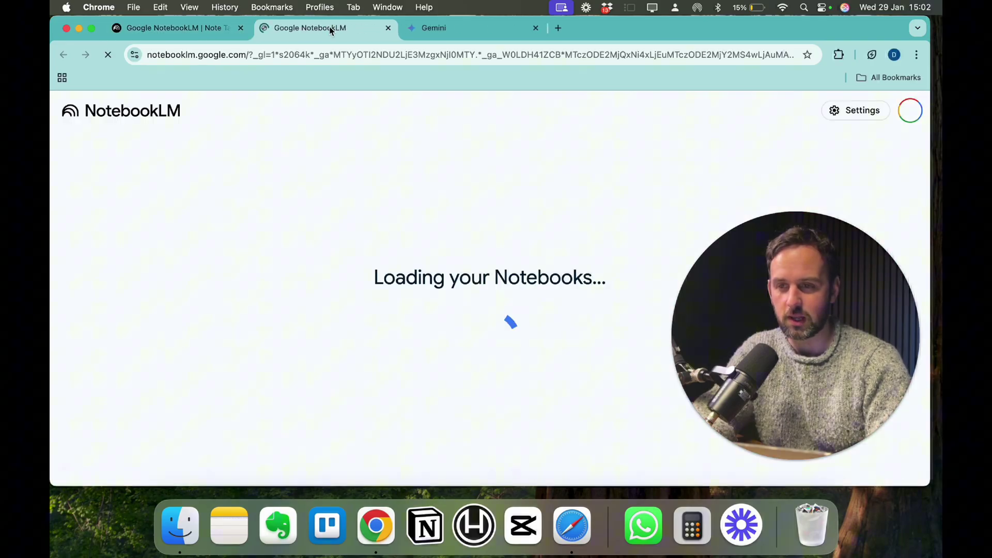
pyautogui.click(192, 351)
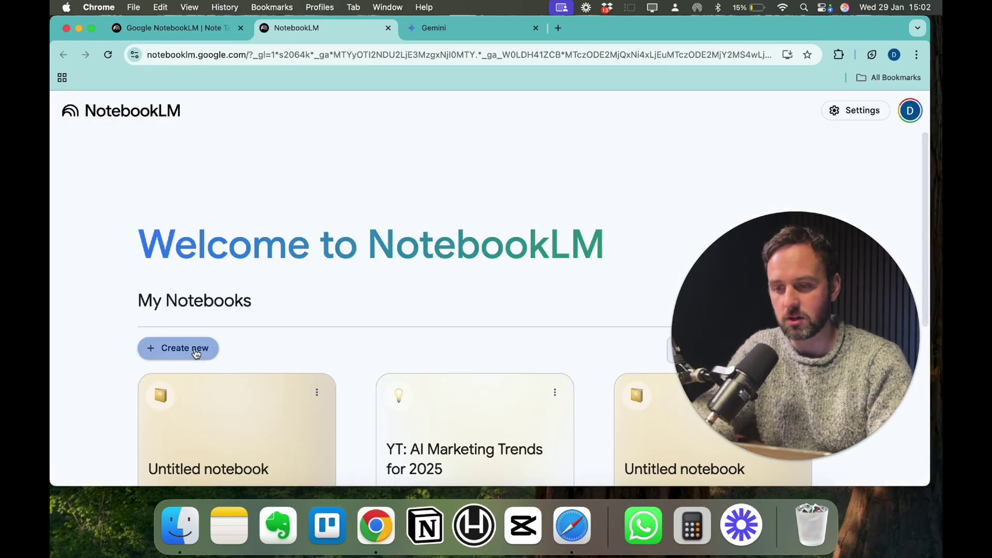
pyautogui.scroll(1, 370, 340)
pyautogui.scroll(-3, 393, 341)
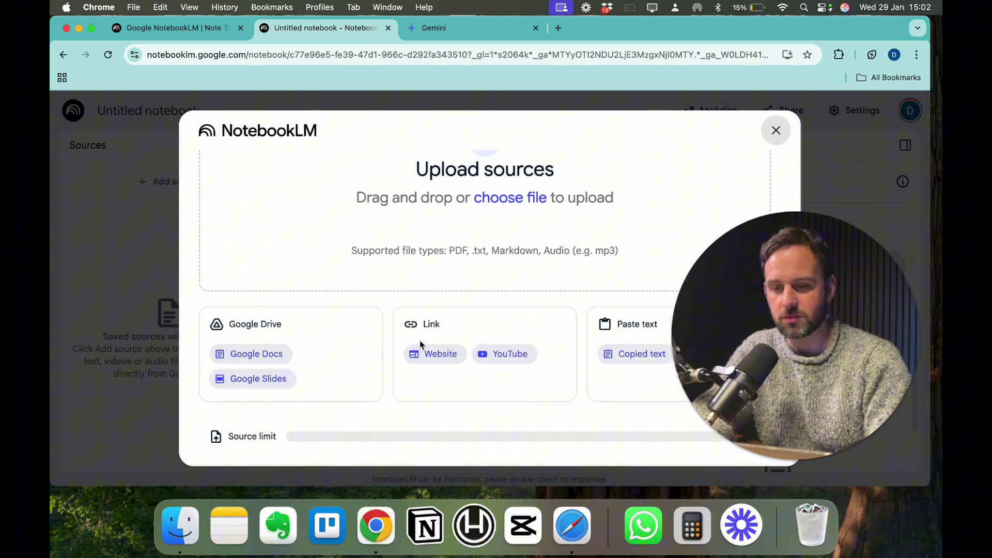
pyautogui.click(775, 130)
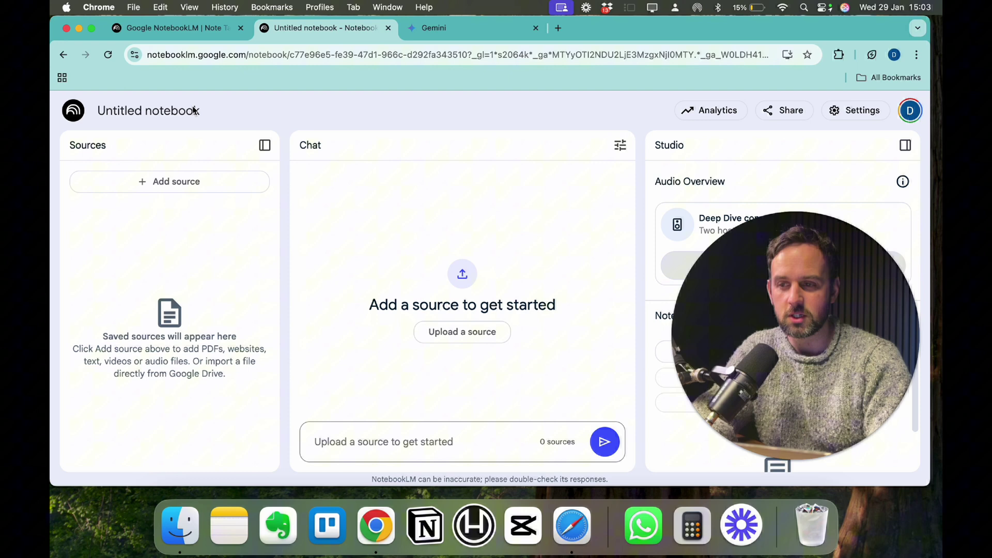
# - Review the add-source options, then close the dialog with no sources added
pyautogui.click(144, 183)
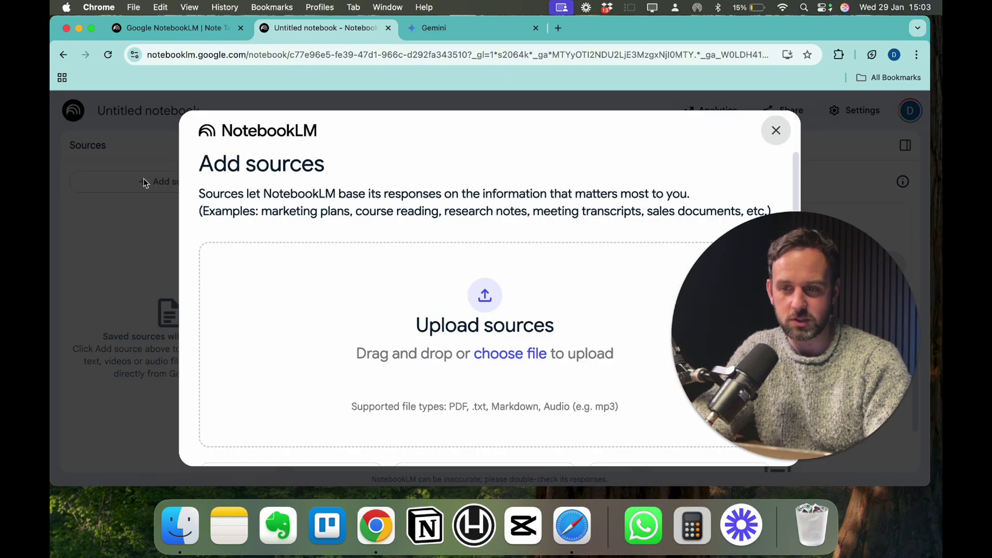
pyautogui.scroll(-3, 713, 173)
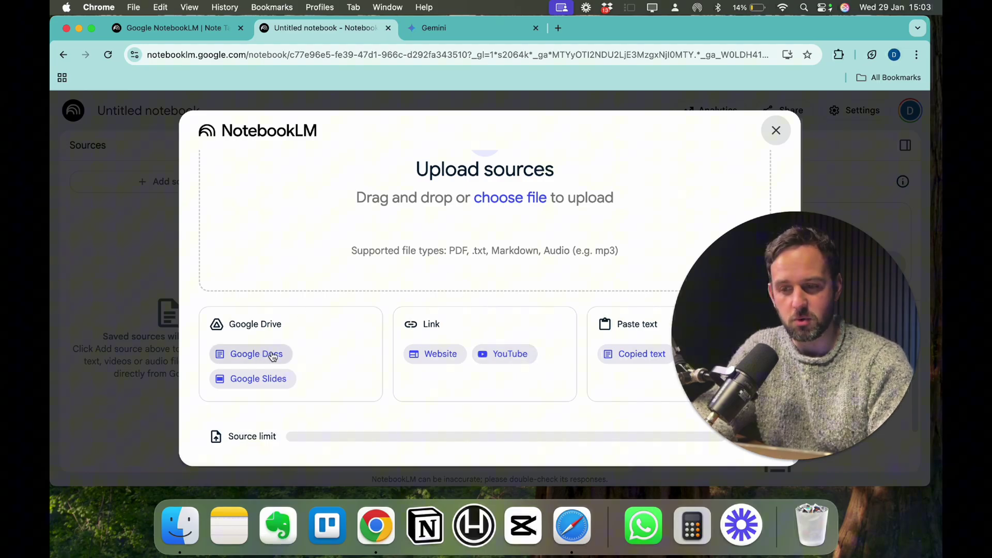
pyautogui.scroll(3, 312, 279)
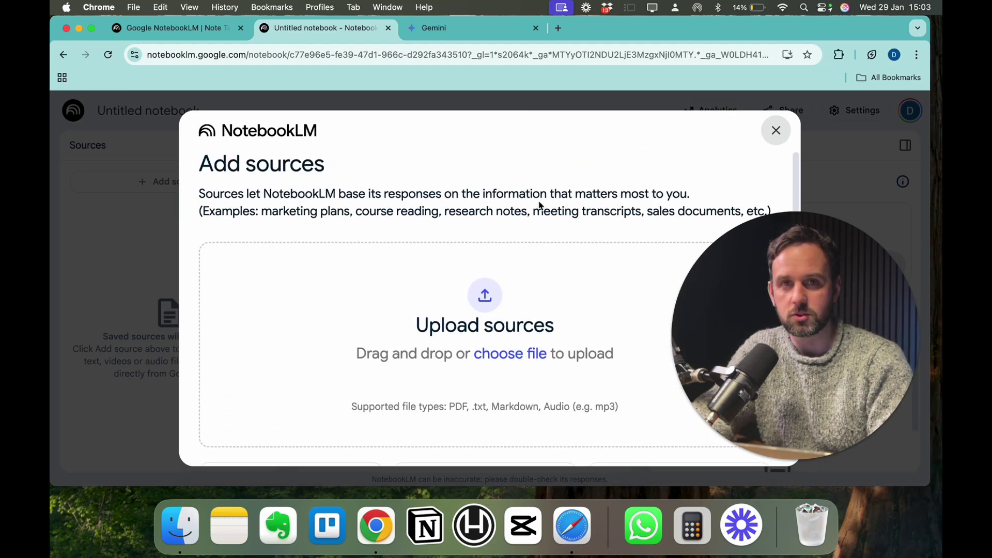
pyautogui.click(777, 131)
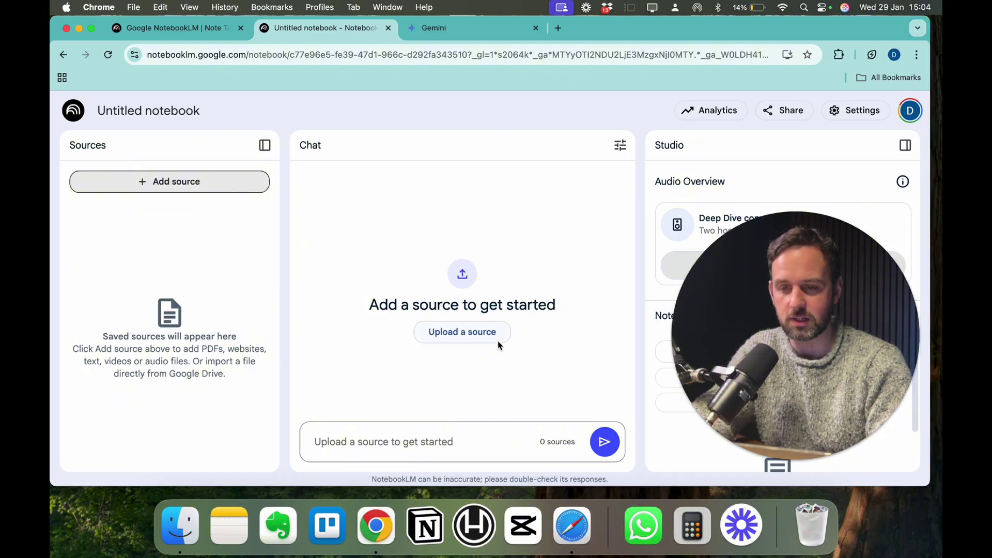
pyautogui.moveTo(841, 311); pyautogui.dragTo(812, 327)
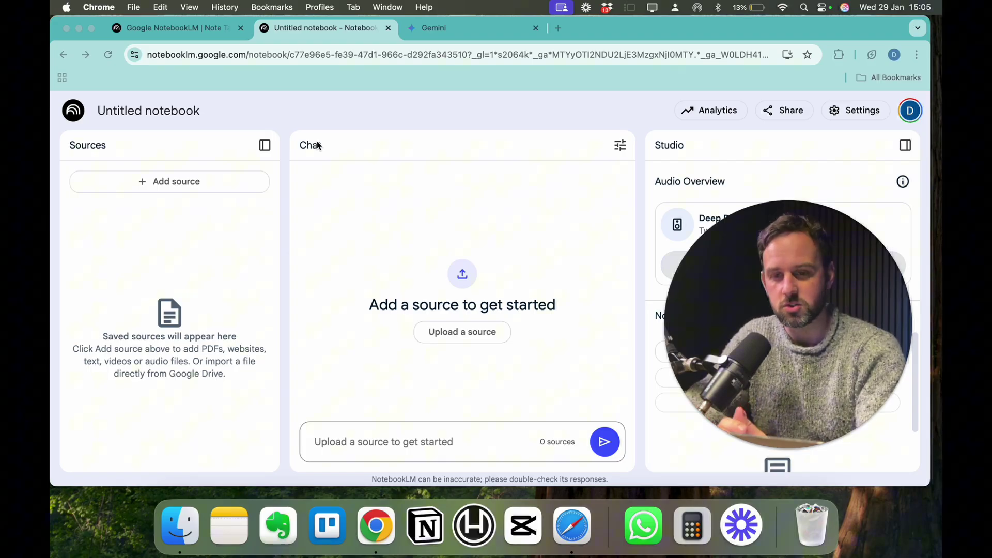
# - In Gemini, send the request for five trending Marketing AI articles from 2025
pyautogui.click(303, 32)
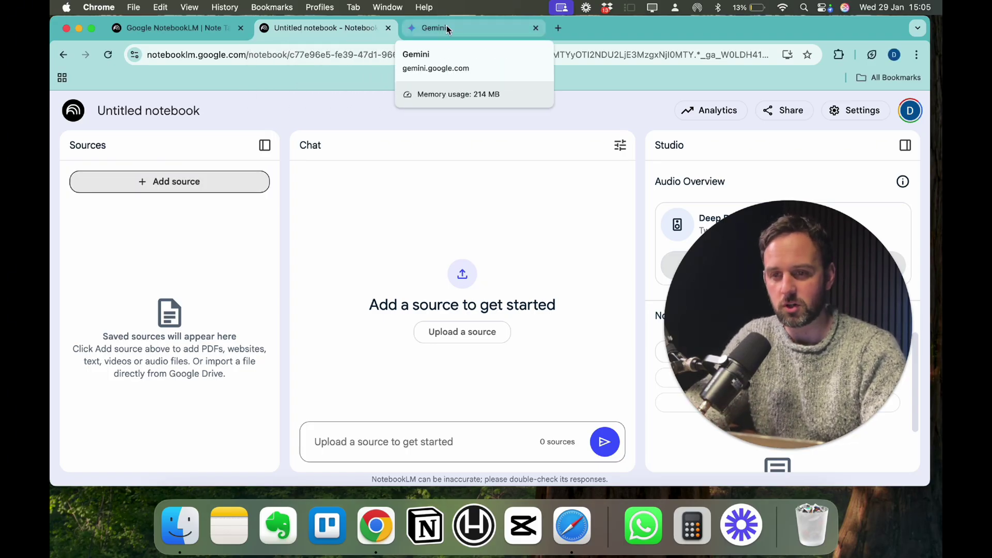
pyautogui.click(479, 25)
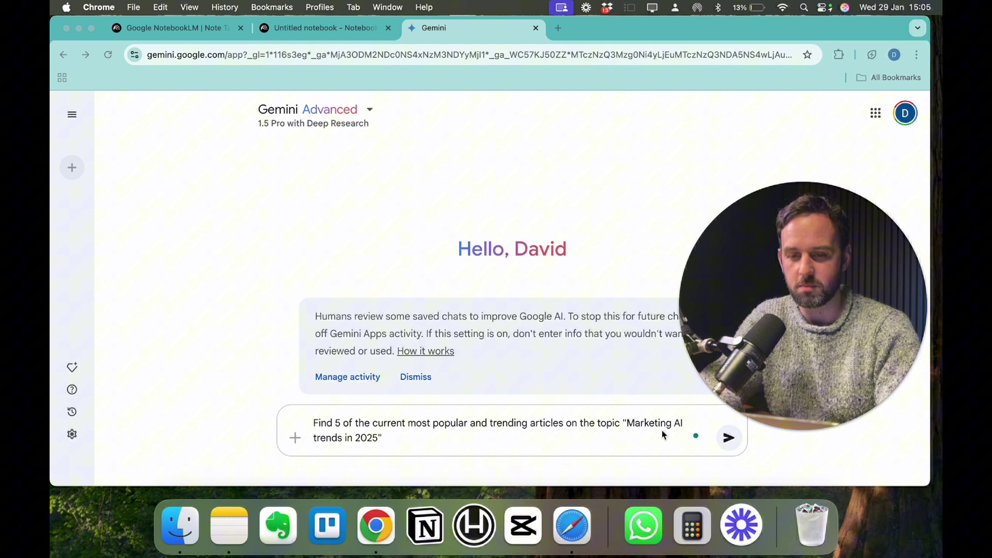
pyautogui.click(726, 438)
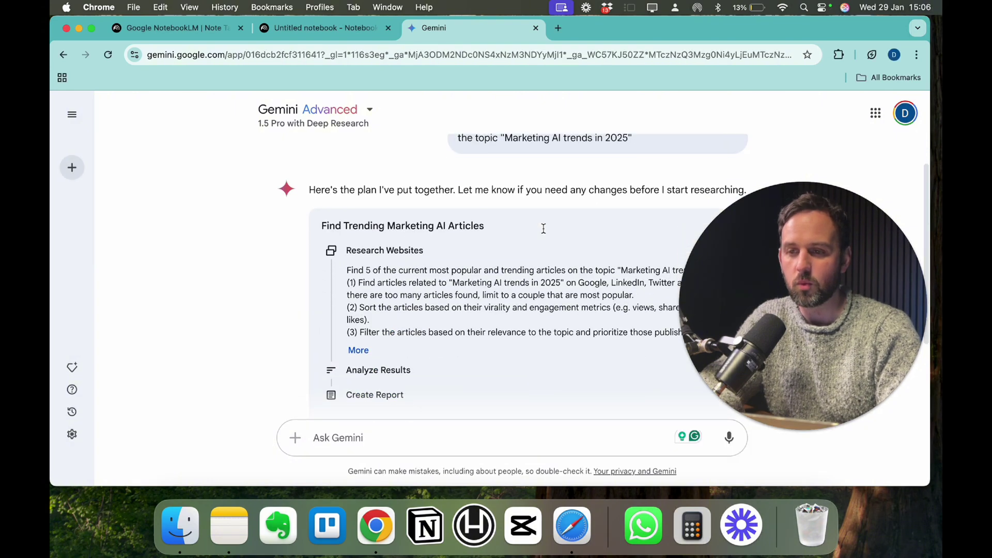
# - Keep the current model, review the Deep Research plan and start the research
pyautogui.click(370, 116)
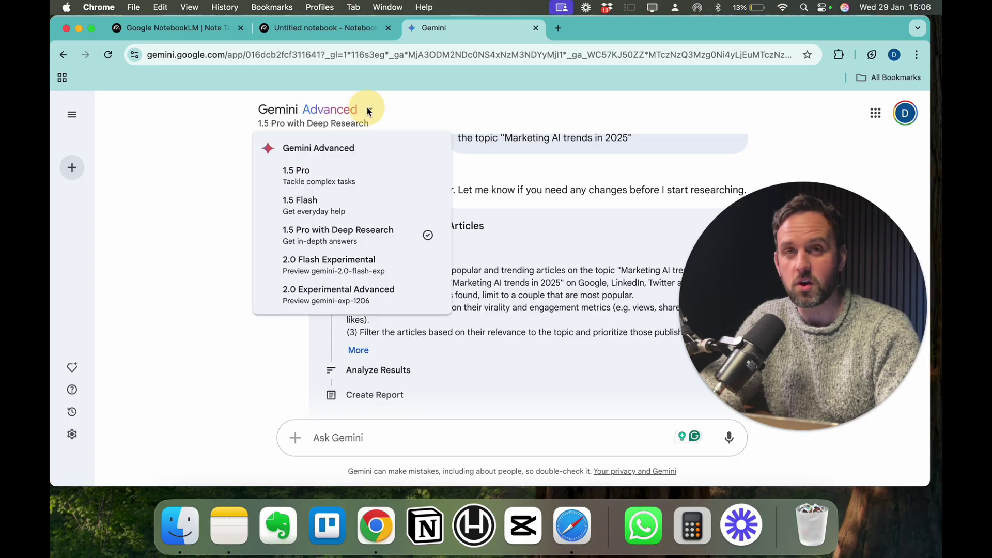
pyautogui.click(368, 112)
pyautogui.click(372, 112)
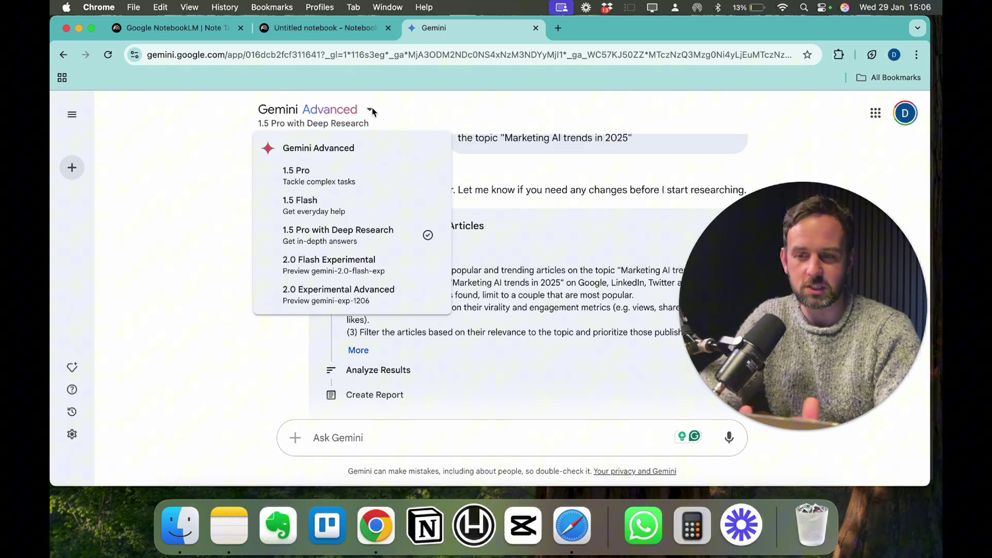
pyautogui.click(372, 111)
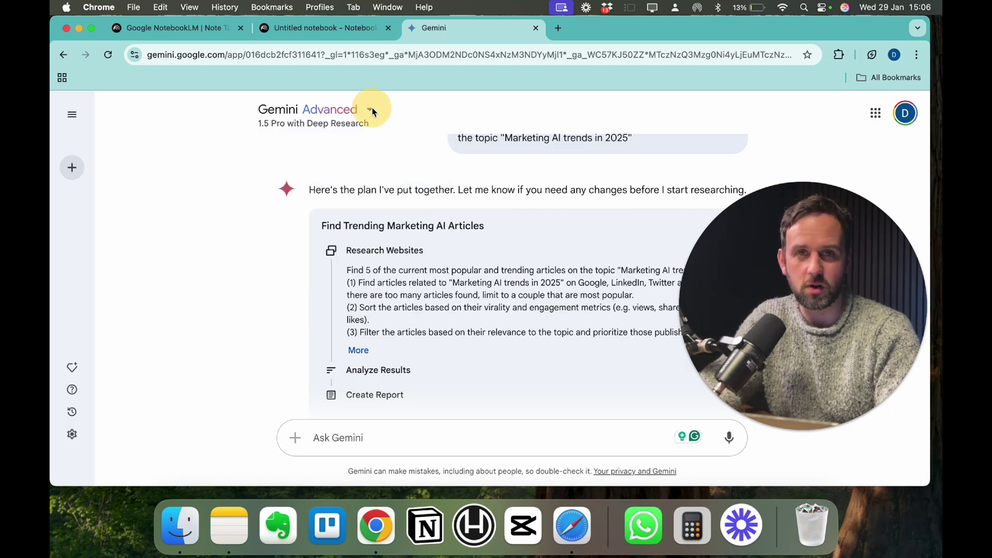
pyautogui.scroll(-3, 404, 281)
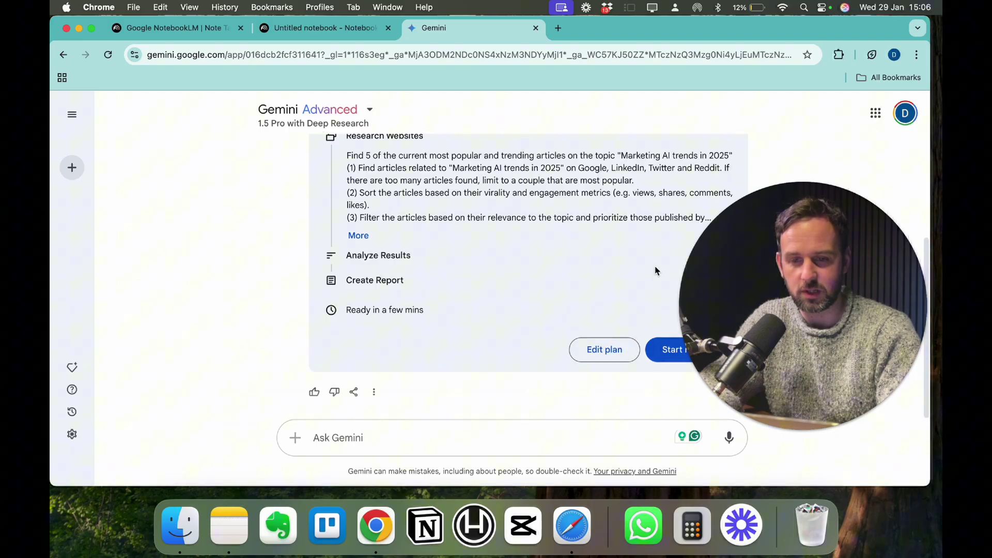
pyautogui.scroll(3, 655, 271)
pyautogui.scroll(-1, 655, 274)
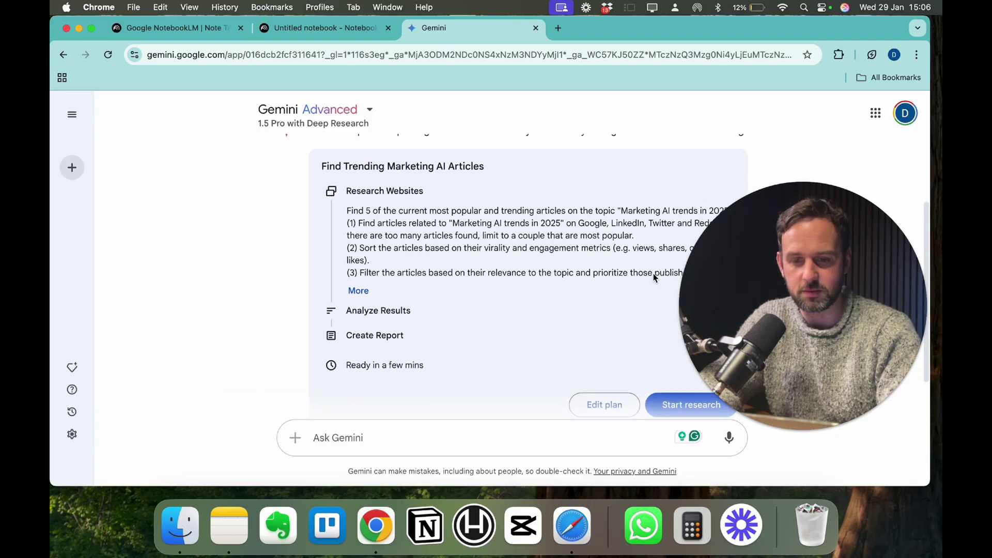
pyautogui.click(677, 402)
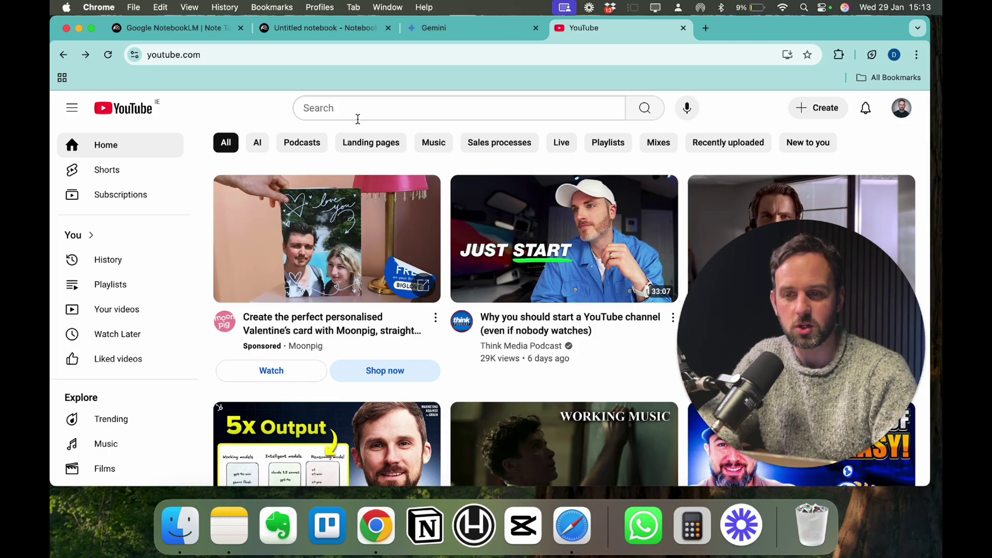
# - Search YouTube for 'a.i marketing trends'
pyautogui.click(363, 111)
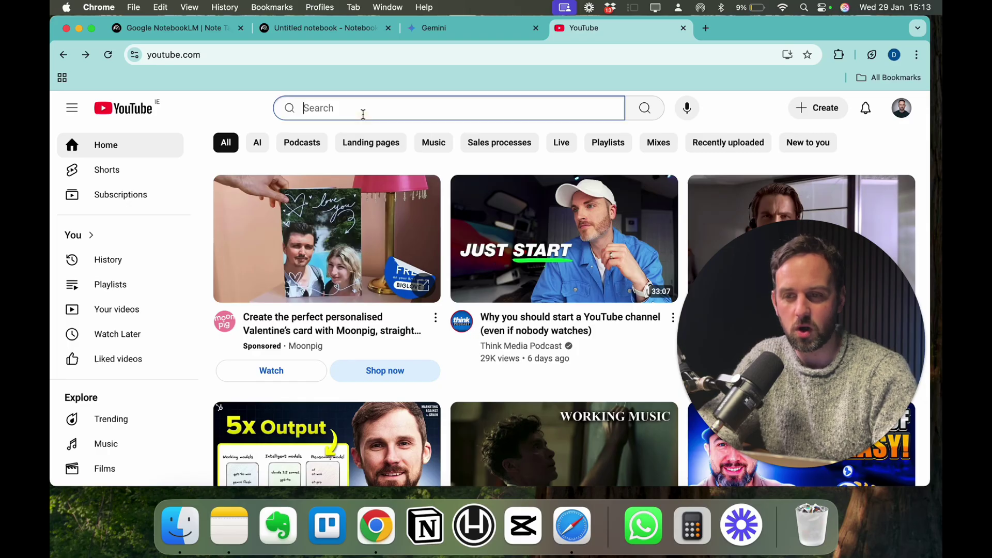
pyautogui.write('a.i marketing trends')
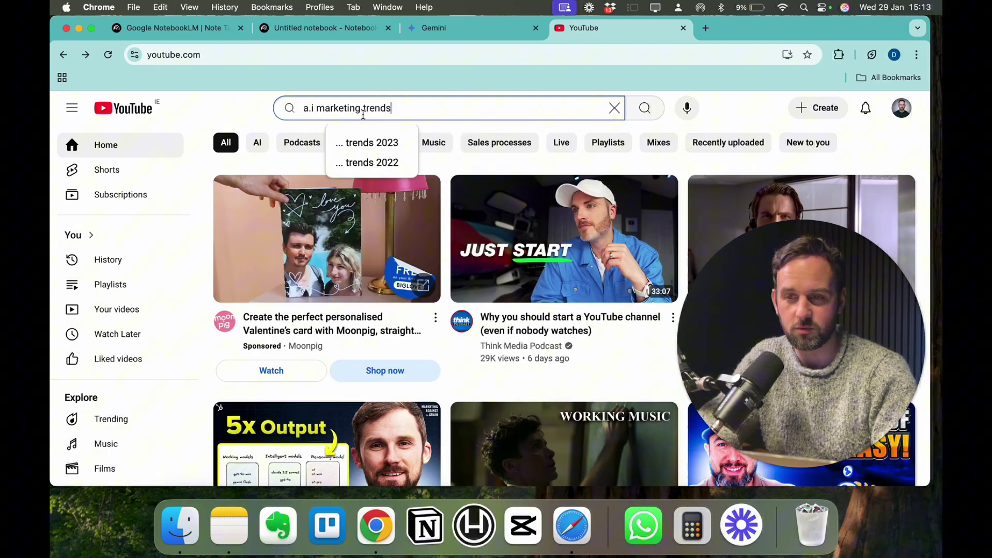
pyautogui.press('Return')
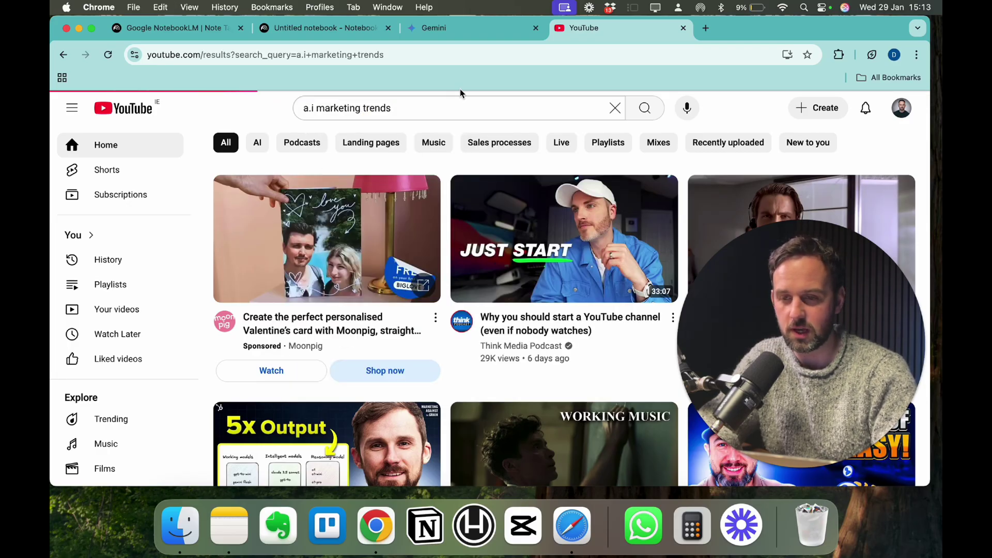
# - Open 'Get Ahead of the Game with AI-Driven MARKETING Trends in 2025' in a new tab and select its URL
pyautogui.scroll(-10, 451, 184)
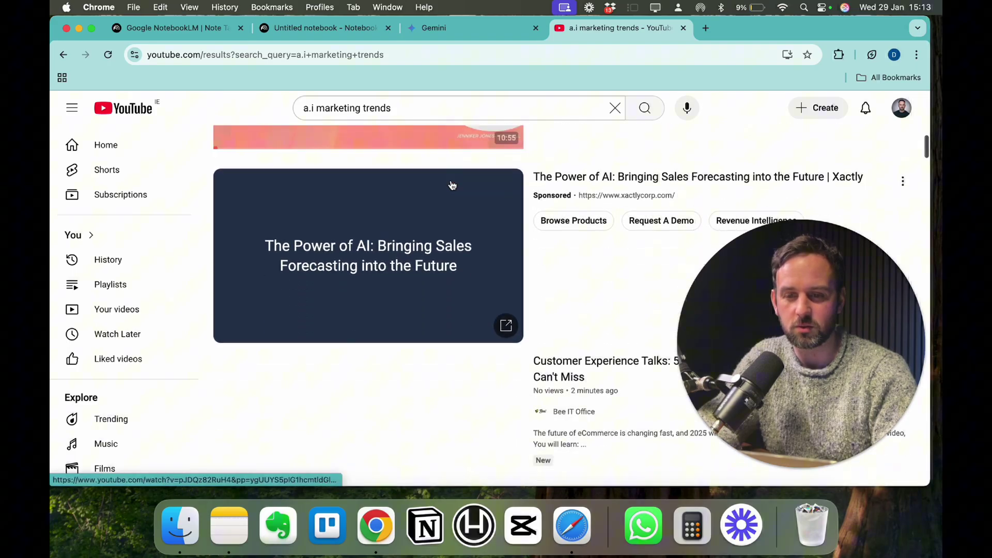
pyautogui.scroll(-15, 452, 184)
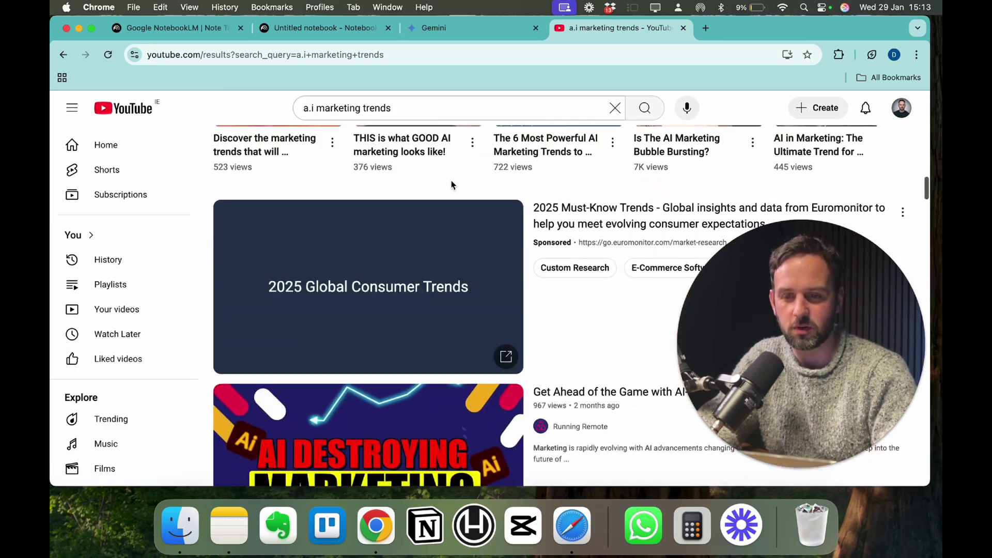
pyautogui.scroll(-5, 452, 185)
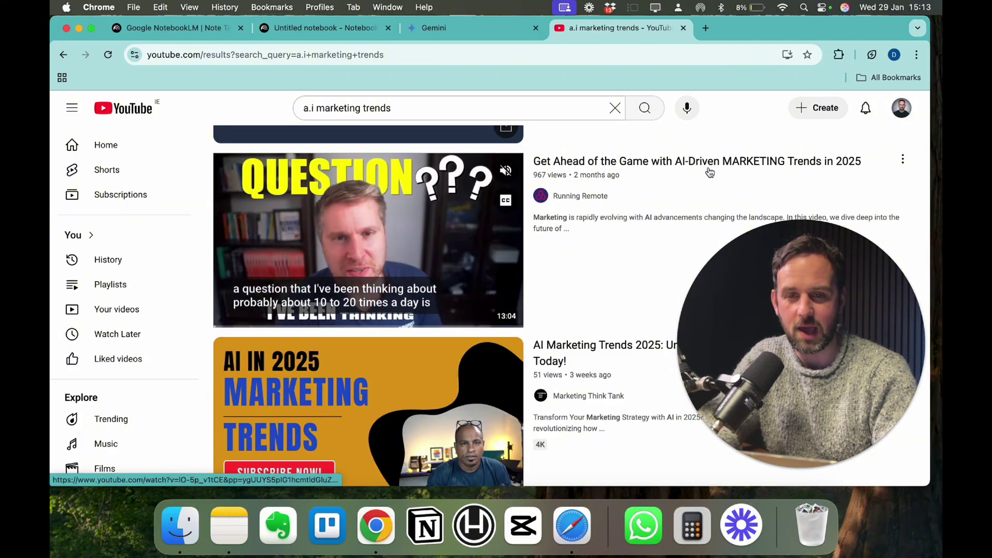
pyautogui.keyDown('super'); pyautogui.click(663, 162); pyautogui.keyUp('super')
pyautogui.click(742, 27)
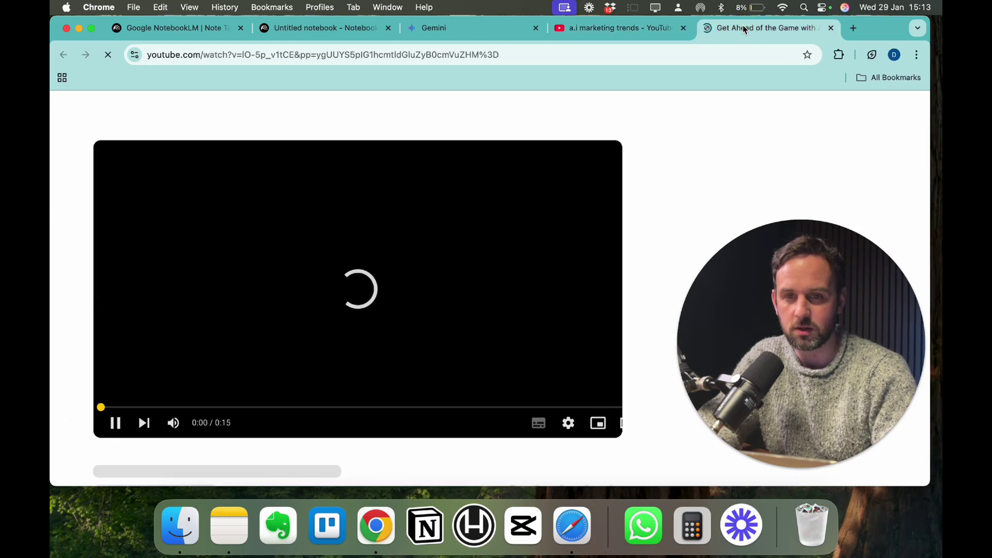
pyautogui.click(436, 58)
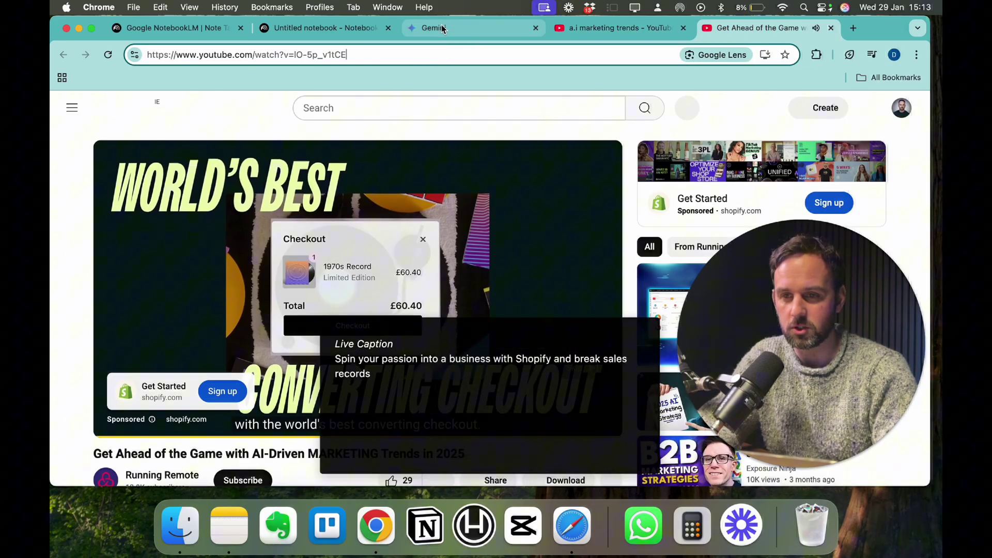
# - Add the copied YouTube video link as the notebook's first source and read its summary
pyautogui.click(342, 26)
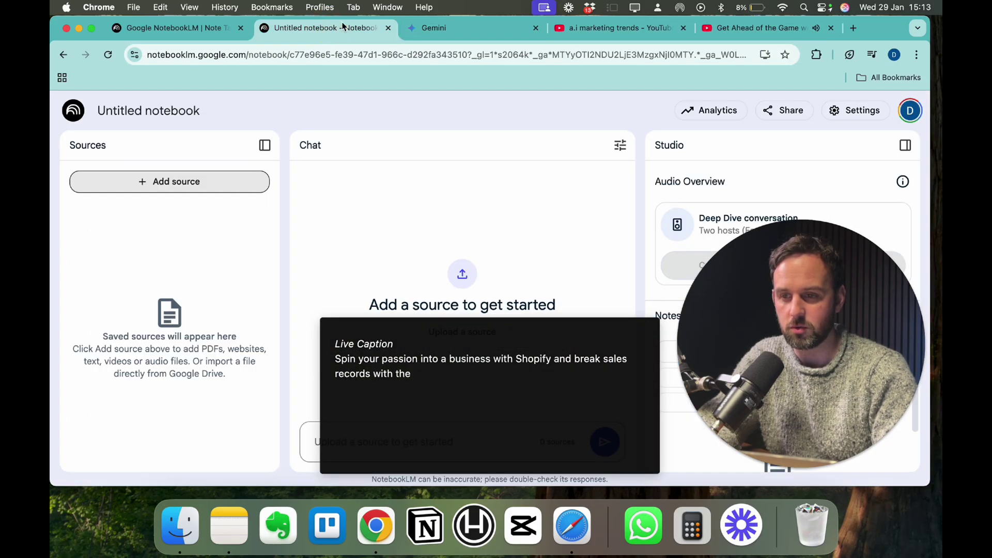
pyautogui.click(183, 190)
pyautogui.scroll(-3, 542, 315)
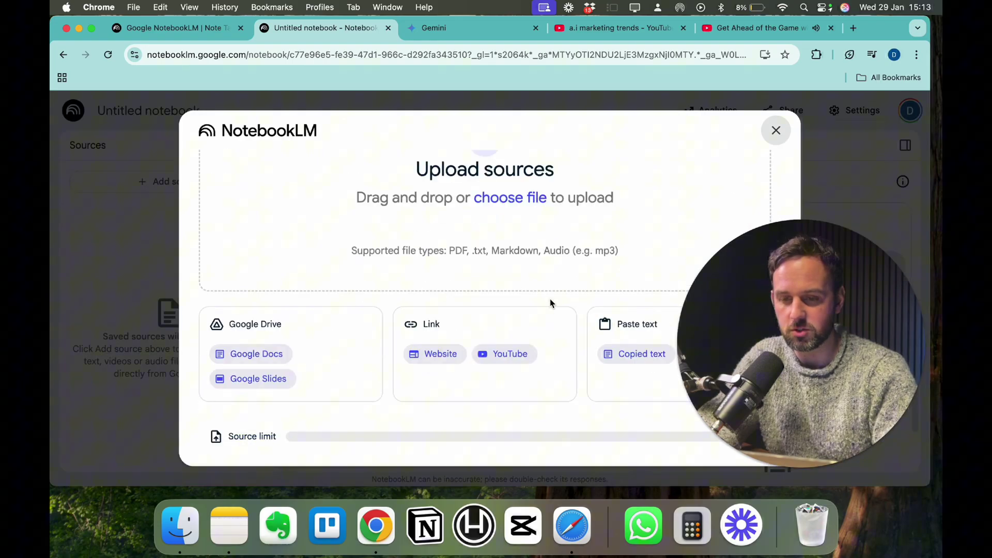
pyautogui.click(511, 361)
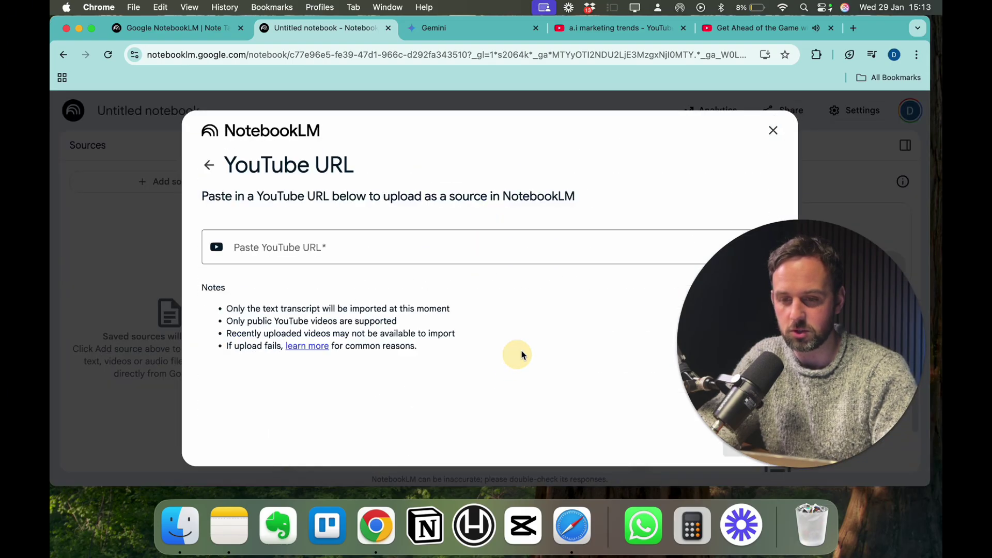
pyautogui.click(399, 238)
pyautogui.write('a.i marketing trends')
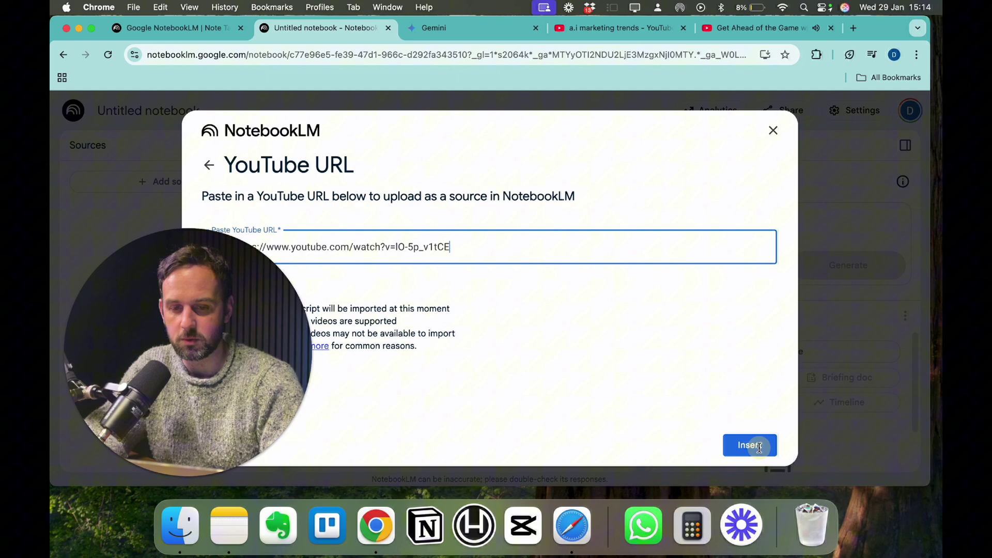
pyautogui.click(759, 447)
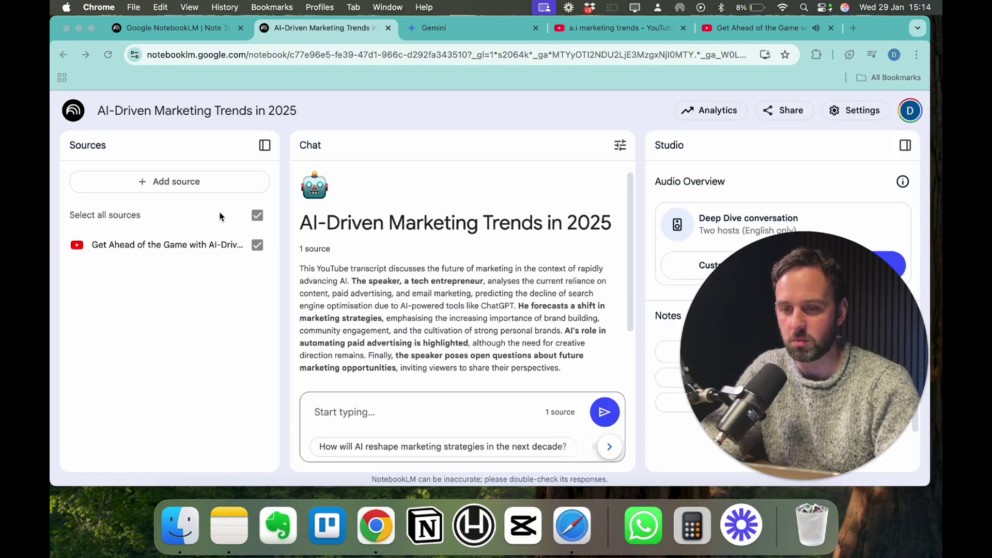
pyautogui.scroll(-3, 377, 225)
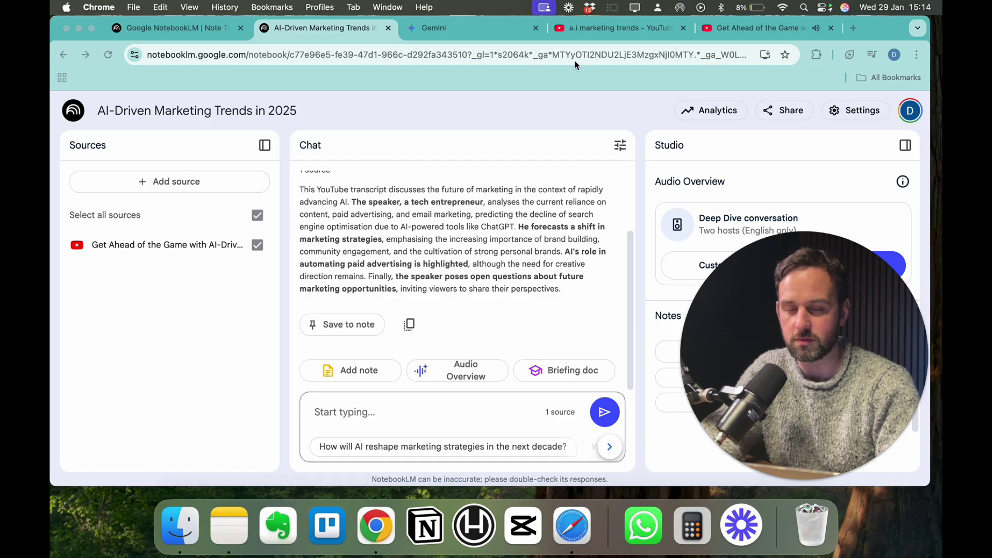
# - Copy links of more AI marketing trend videos from YouTube results and insert them as sources
pyautogui.click(631, 32)
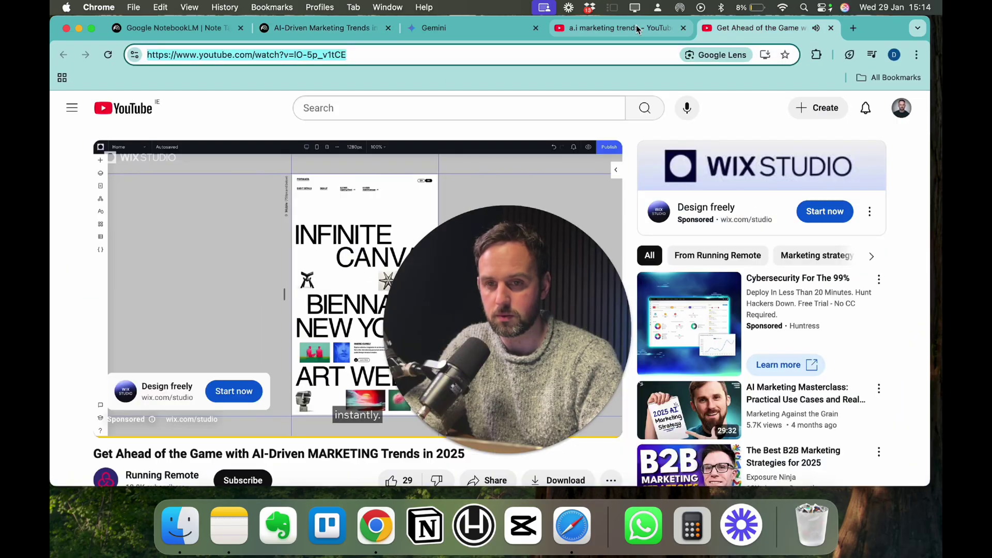
pyautogui.click(636, 29)
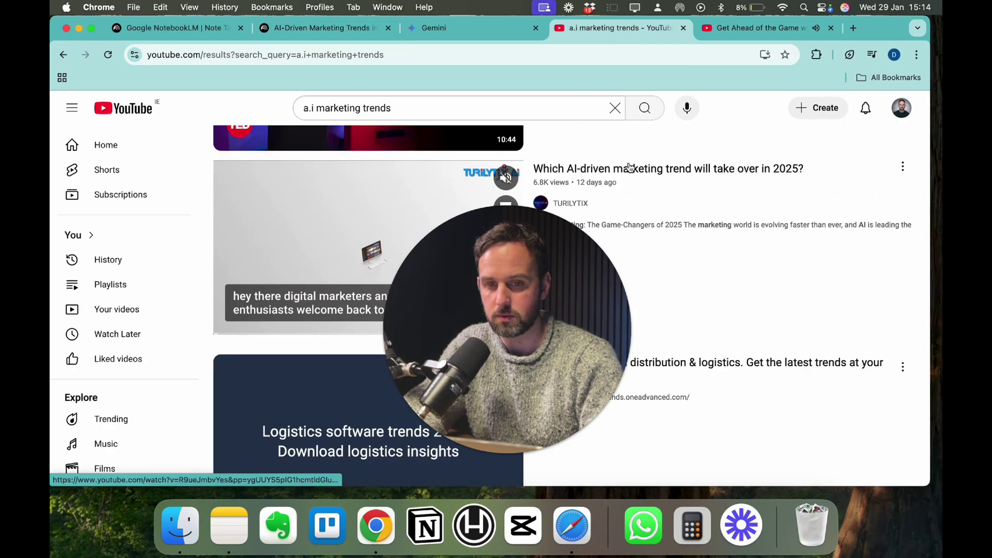
pyautogui.rightClick(620, 161)
pyautogui.click(743, 443)
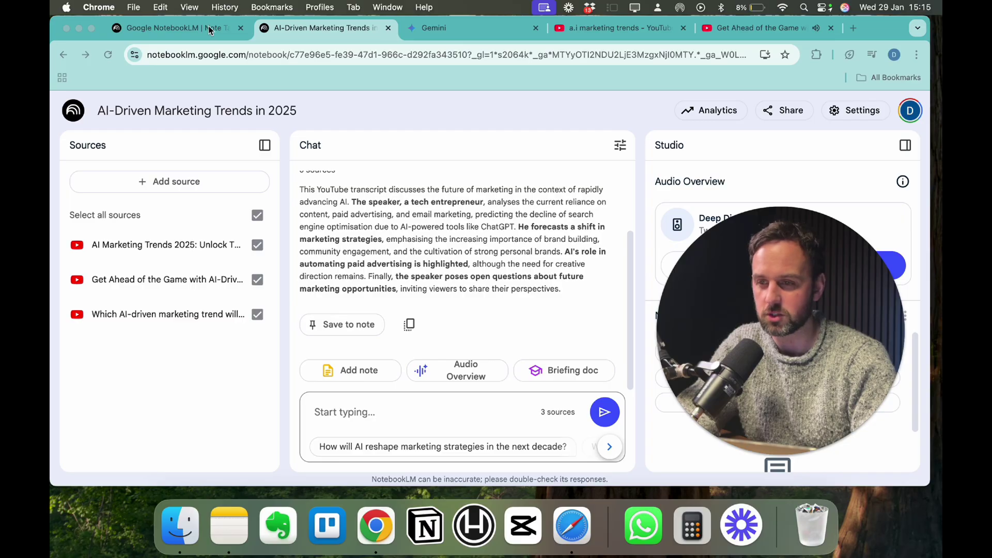
# - Switch to the Gemini tab and scroll through the finished Deep Research report
pyautogui.click(434, 28)
pyautogui.scroll(-5, 477, 245)
pyautogui.scroll(-15, 477, 245)
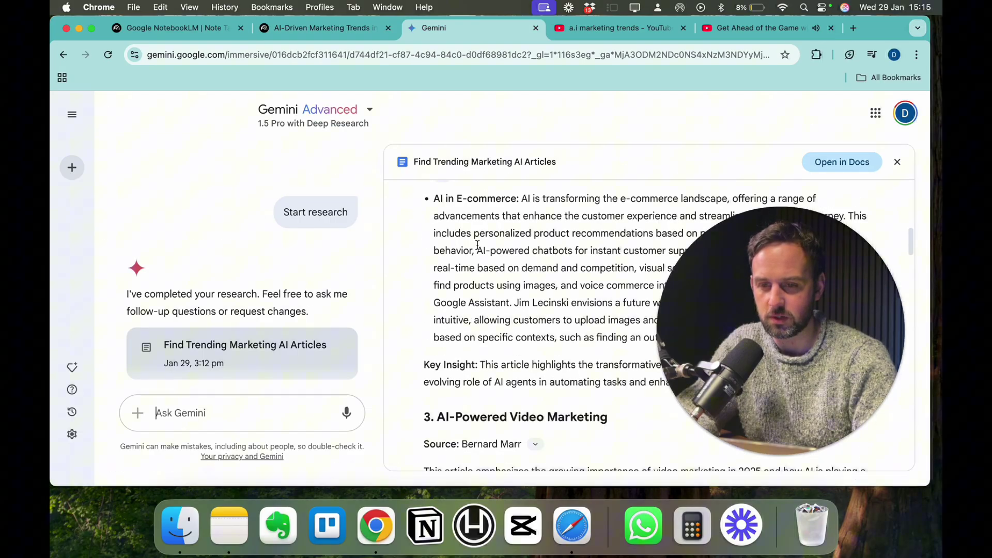
pyautogui.scroll(3, 552, 332)
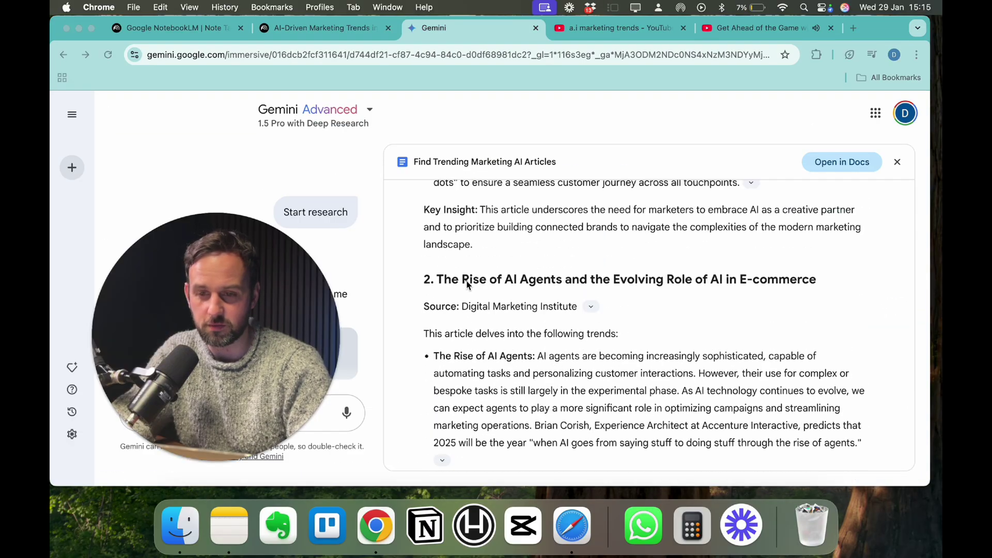
pyautogui.scroll(10, 628, 294)
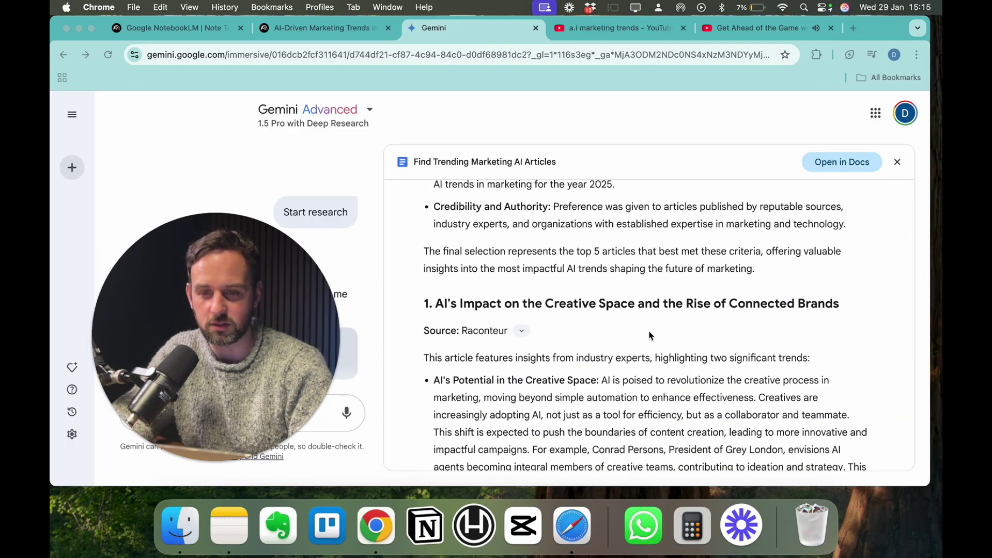
pyautogui.scroll(-15, 649, 335)
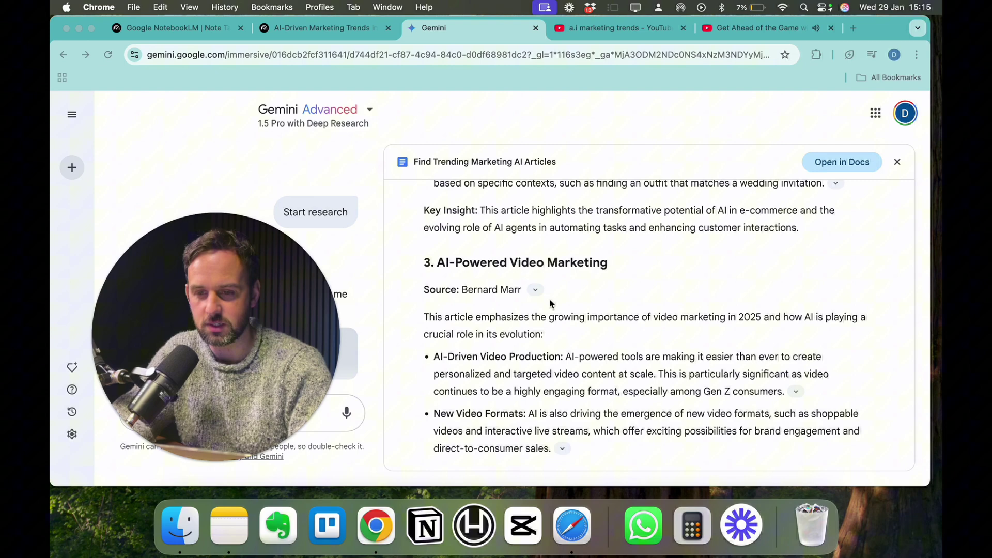
pyautogui.scroll(-5, 537, 287)
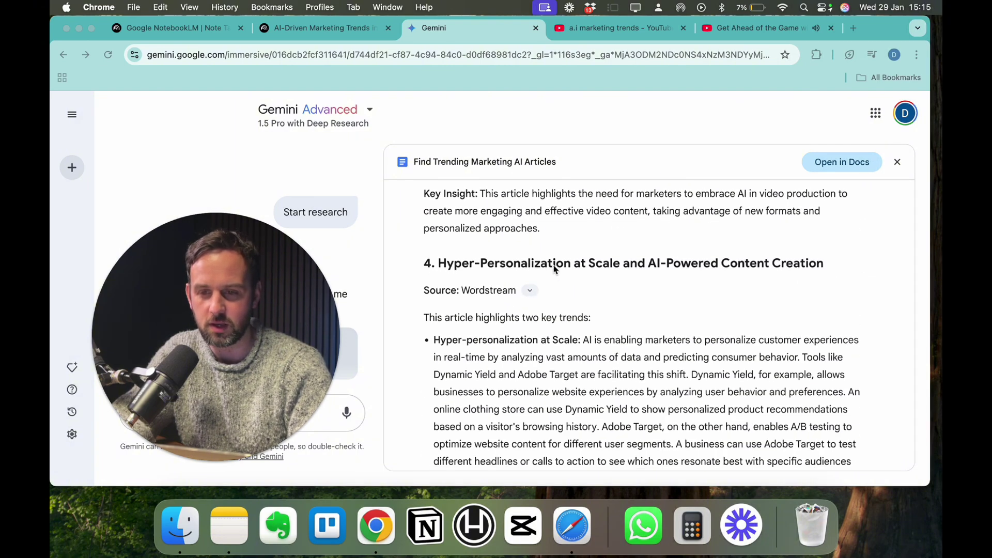
pyautogui.scroll(-10, 532, 295)
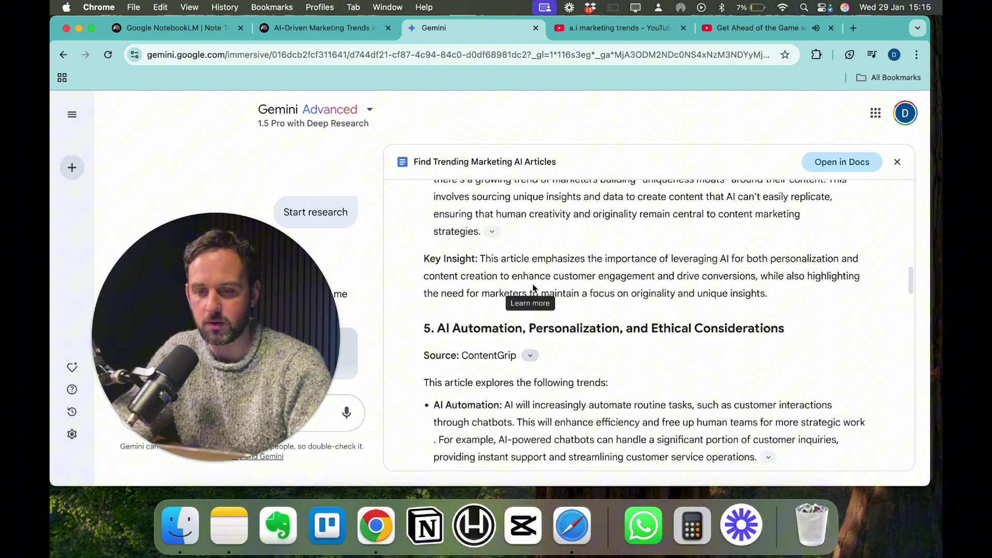
pyautogui.scroll(9, 532, 297)
# - Reveal the Wordstream source for section 4 and the ContentGrip source for section 5
pyautogui.click(533, 262)
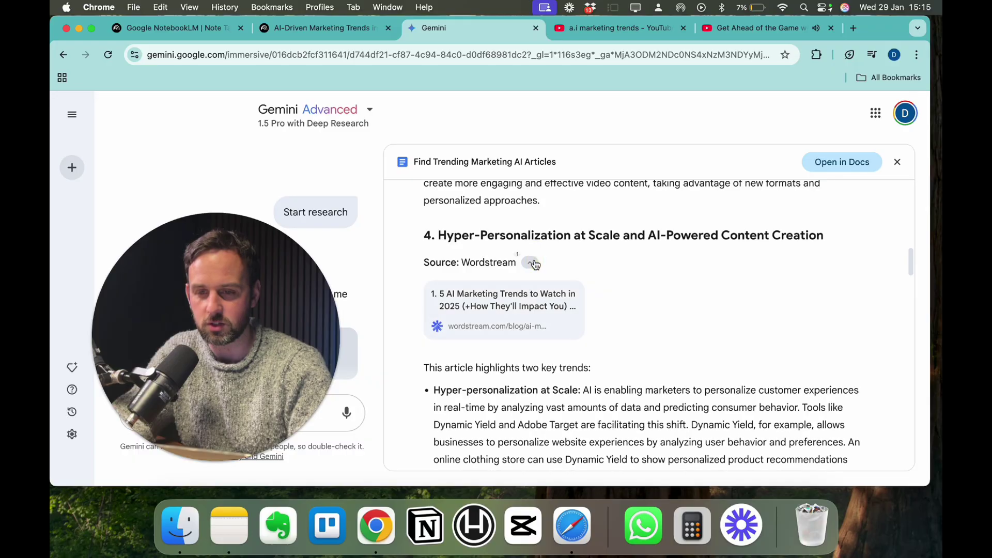
pyautogui.scroll(-9, 533, 289)
pyautogui.click(530, 314)
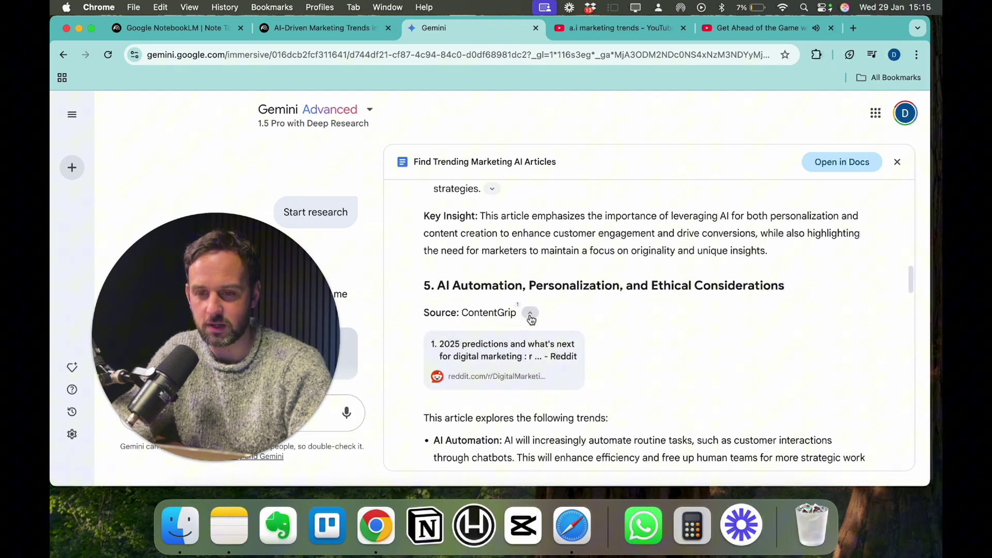
pyautogui.scroll(-1, 503, 309)
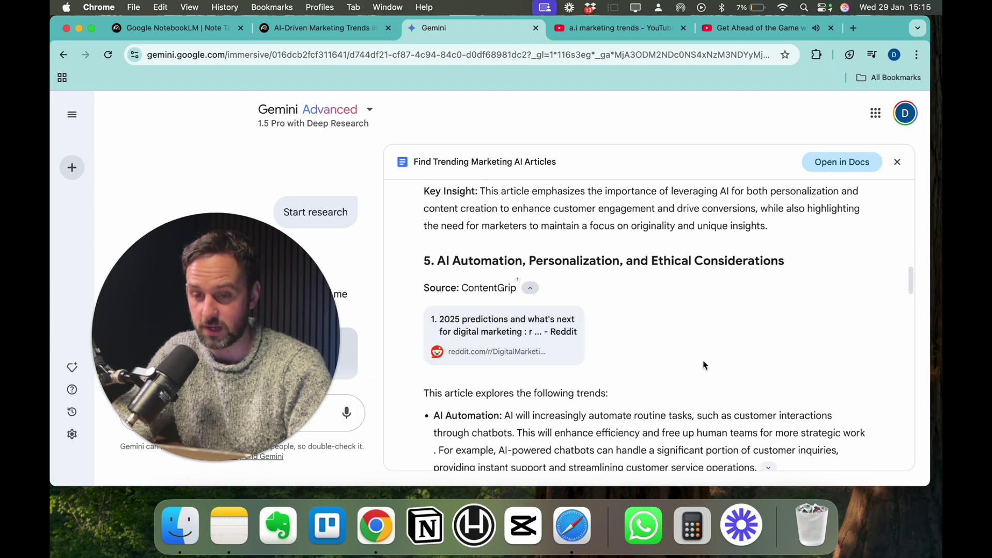
pyautogui.scroll(-6, 703, 365)
pyautogui.scroll(-20, 703, 365)
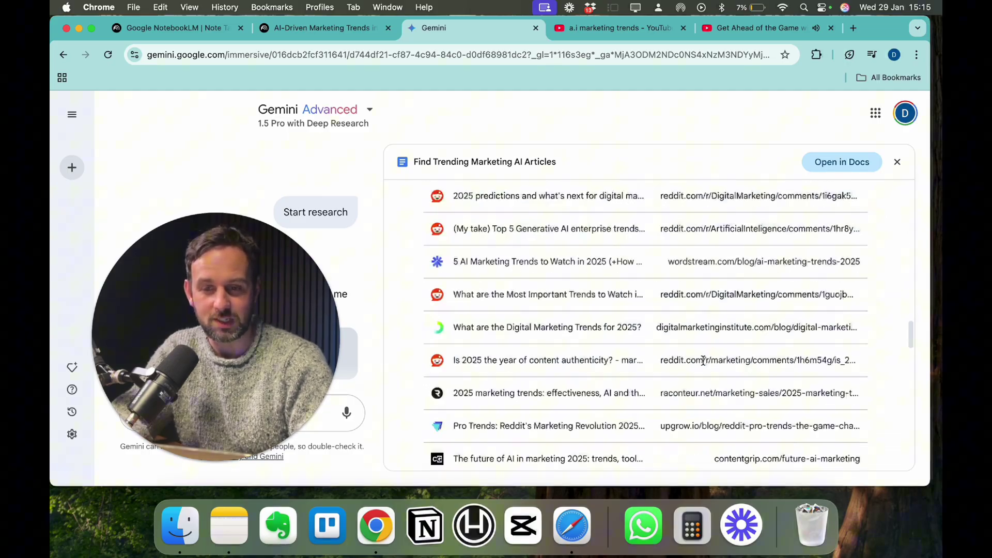
pyautogui.scroll(20, 704, 365)
pyautogui.scroll(-3, 704, 365)
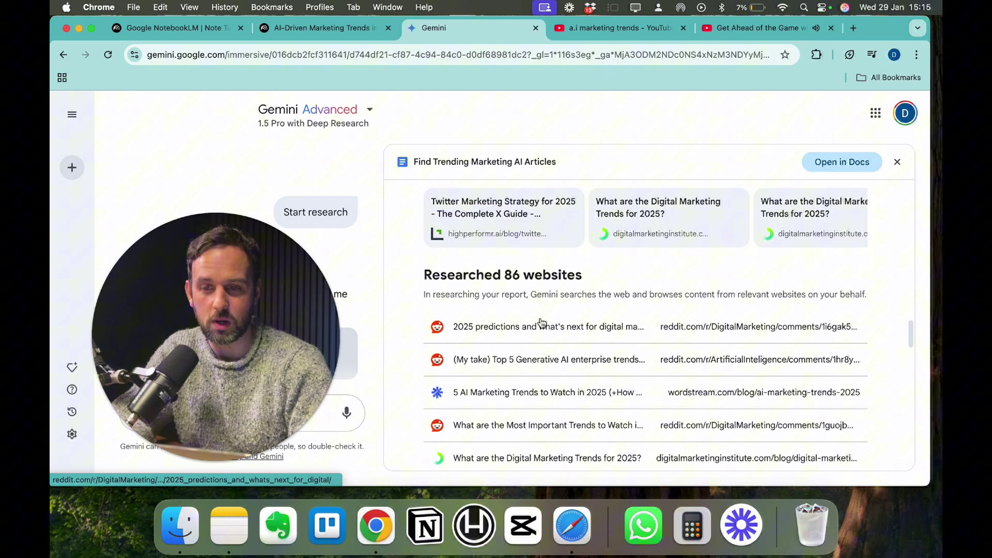
pyautogui.scroll(-2, 540, 323)
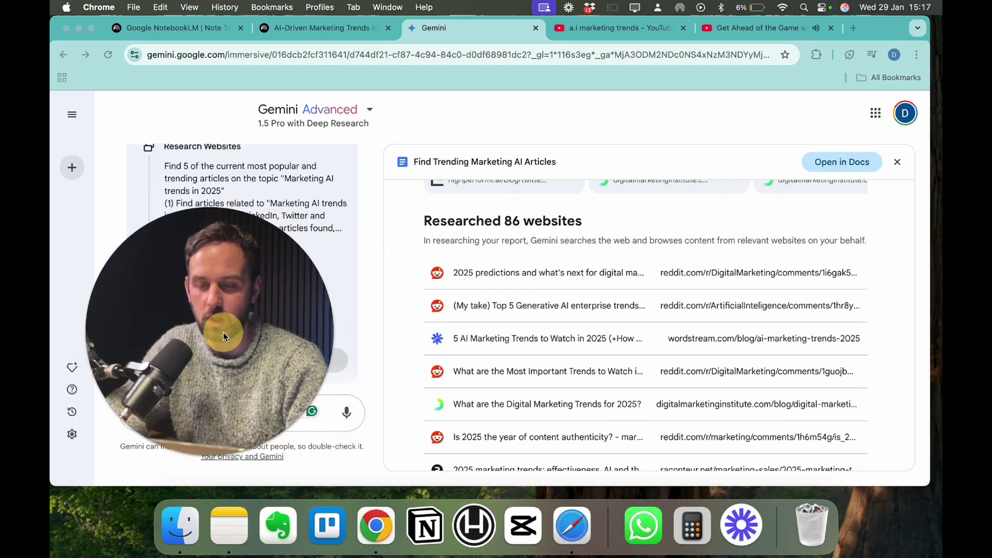
pyautogui.scroll(-1, 678, 306)
# - Open the Reddit '2025 predictions' thread in a new tab and select its URL
pyautogui.rightClick(700, 243)
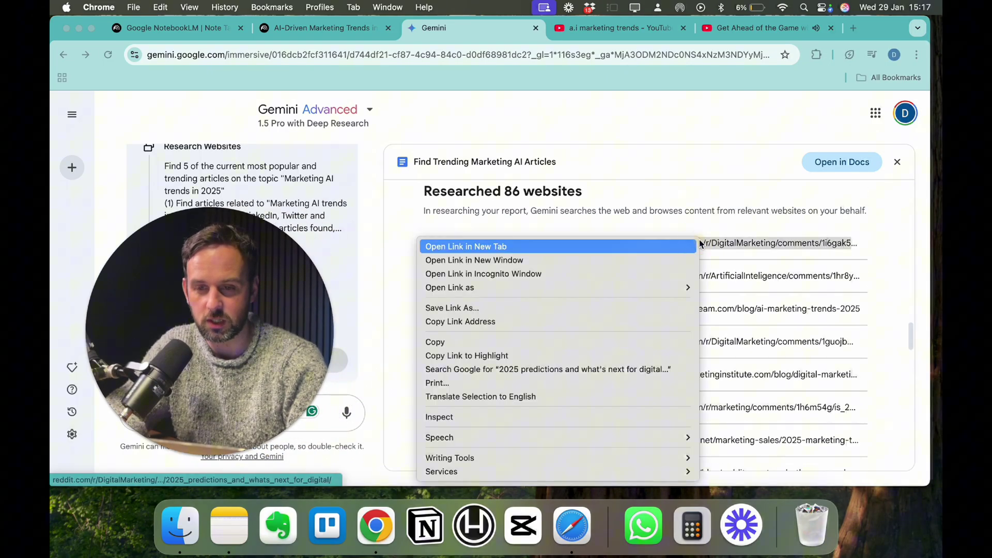
pyautogui.click(666, 244)
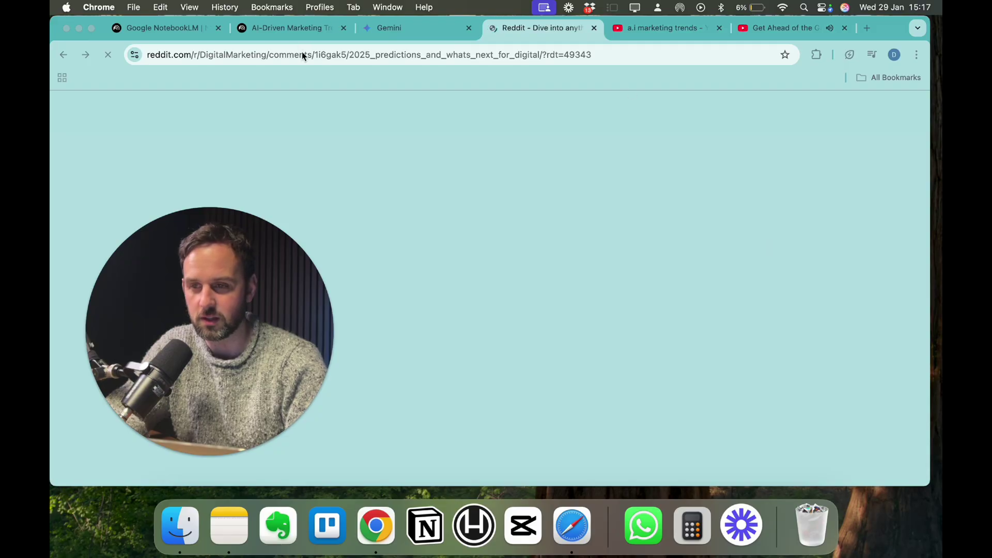
pyautogui.click(340, 54)
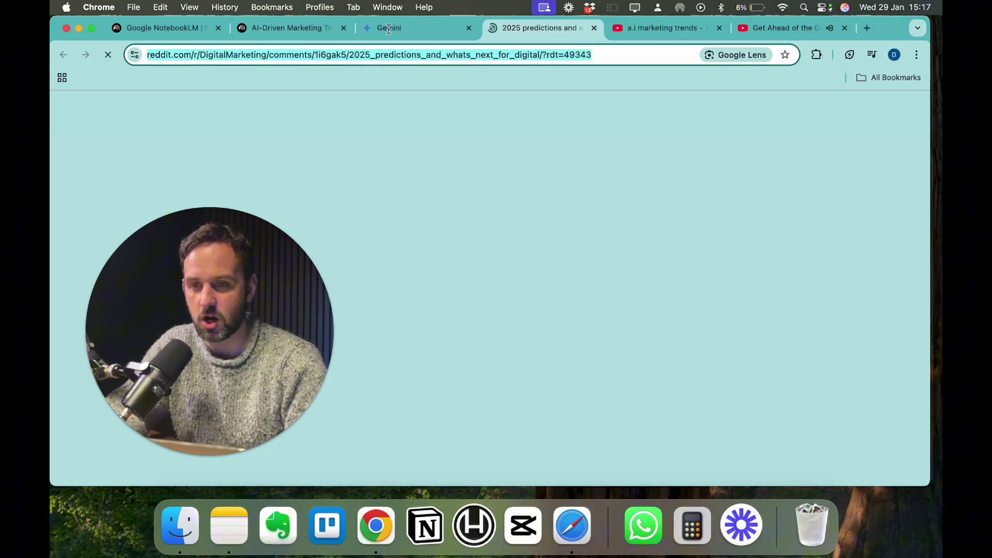
# - Open the highperformr X/Twitter marketing strategy article in a new tab and copy its URL
pyautogui.click(418, 31)
pyautogui.scroll(-20, 649, 379)
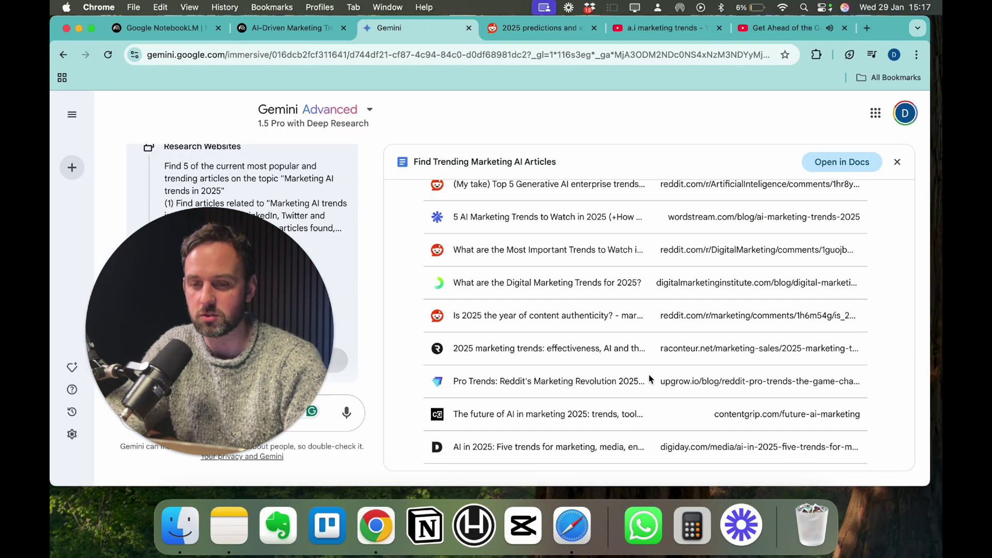
pyautogui.scroll(15, 650, 379)
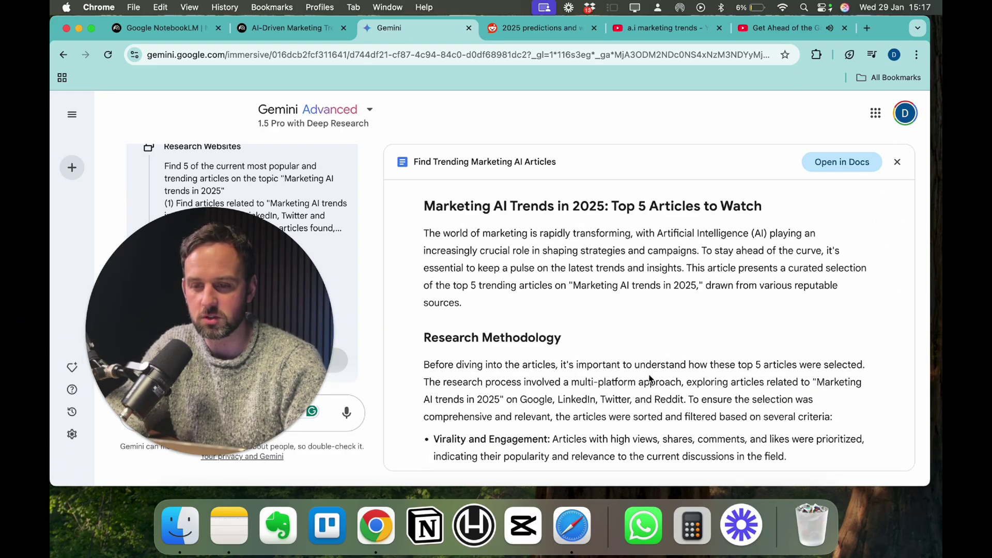
pyautogui.scroll(-6, 650, 379)
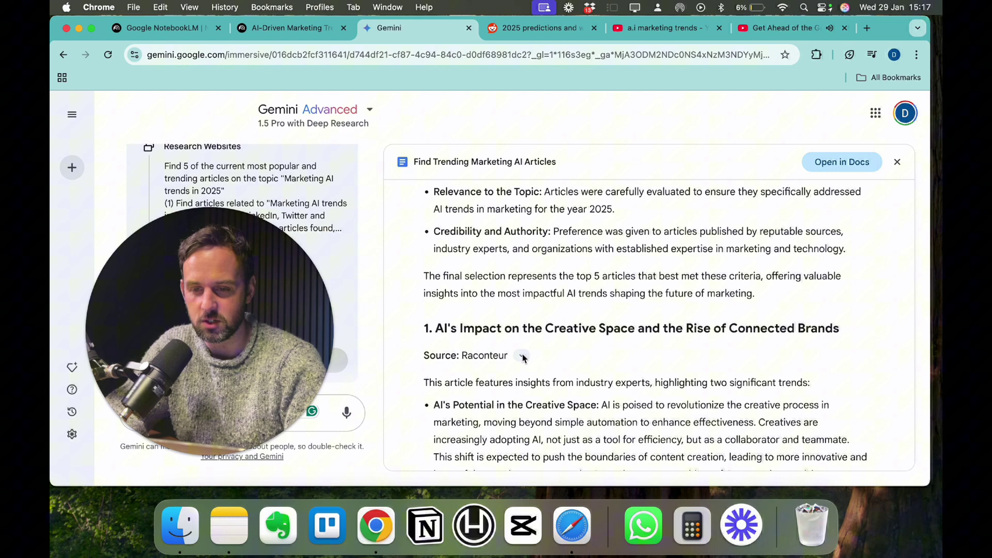
pyautogui.moveTo(522, 357)
pyautogui.click(507, 391)
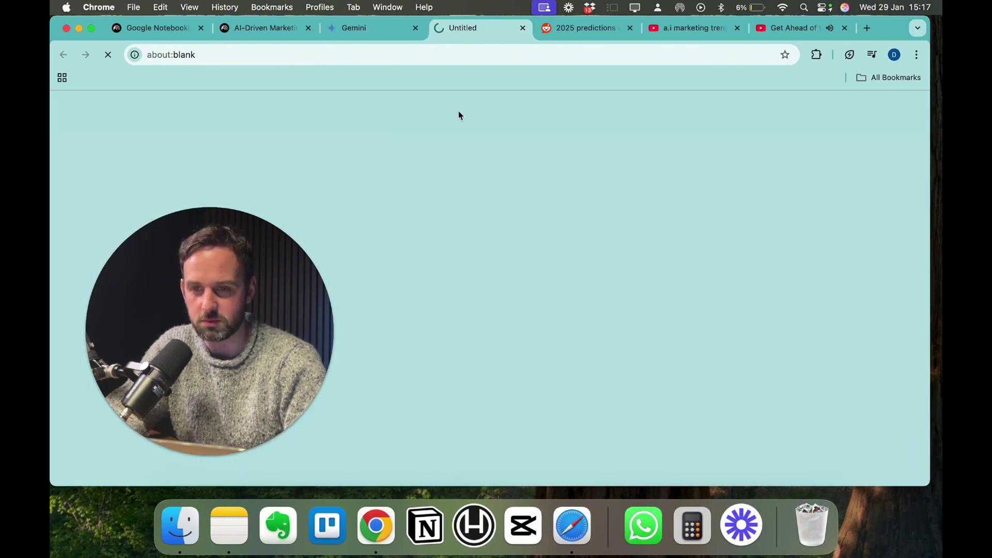
pyautogui.click(436, 54)
pyautogui.press('super+c')
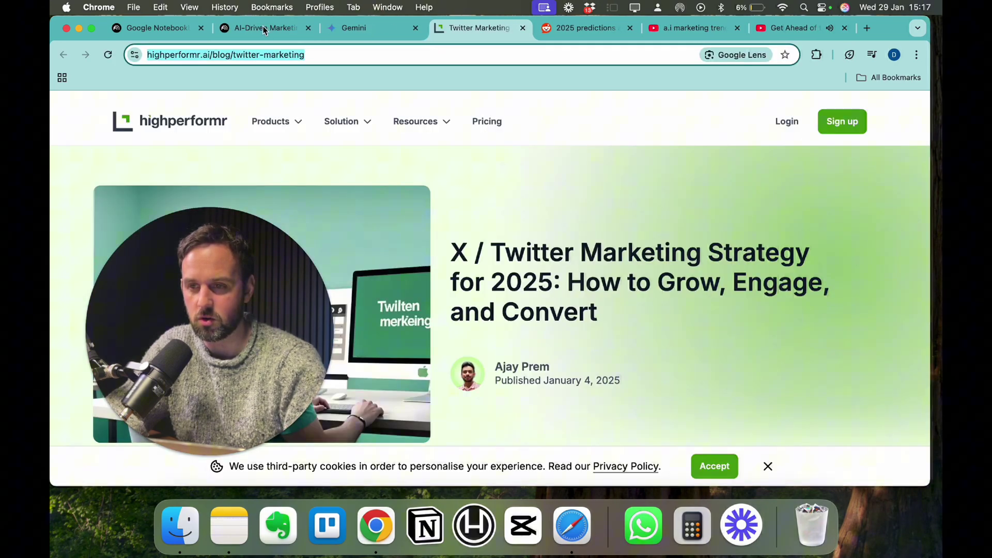
pyautogui.click(263, 29)
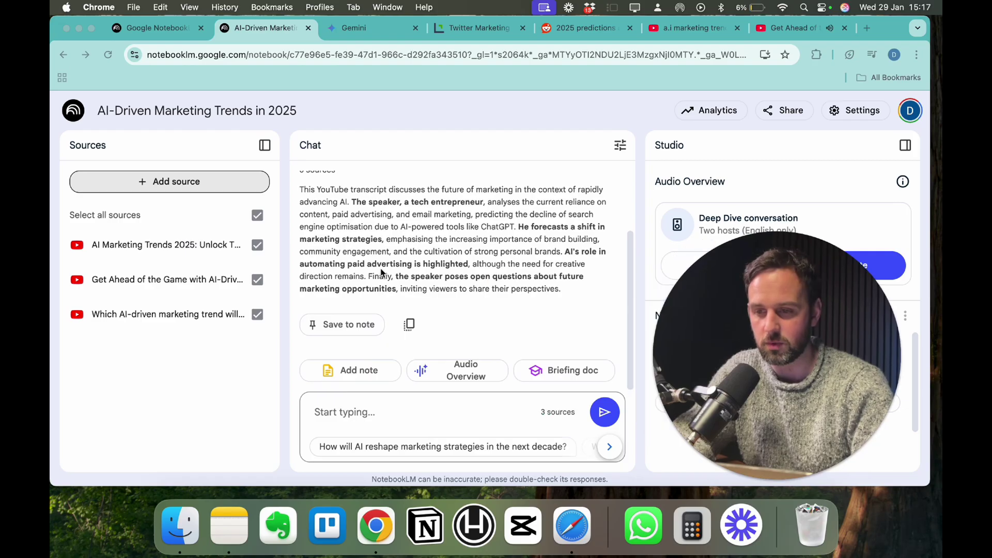
# - Add the copied article URL as a Website source, bringing the notebook to six sources
pyautogui.click(171, 186)
pyautogui.click(442, 352)
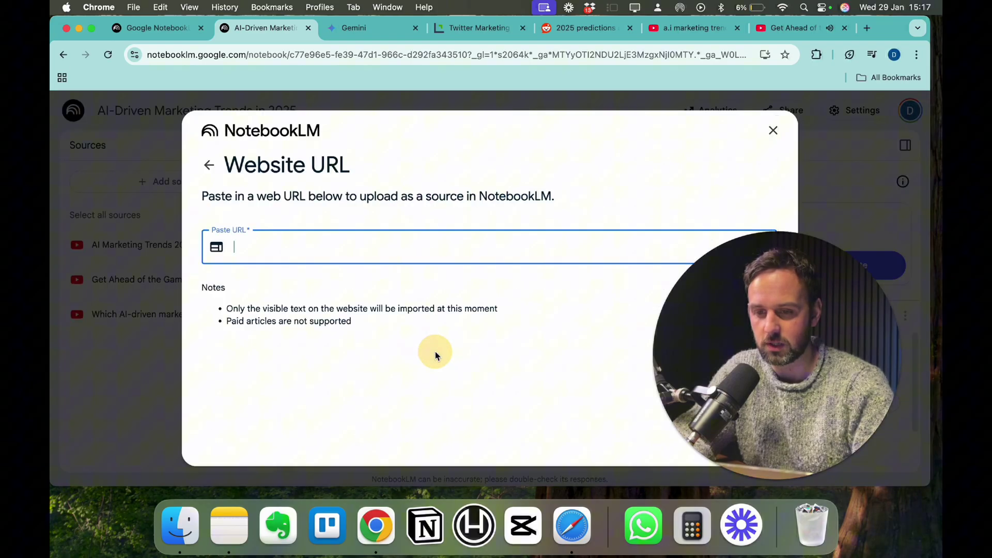
pyautogui.press('super+v')
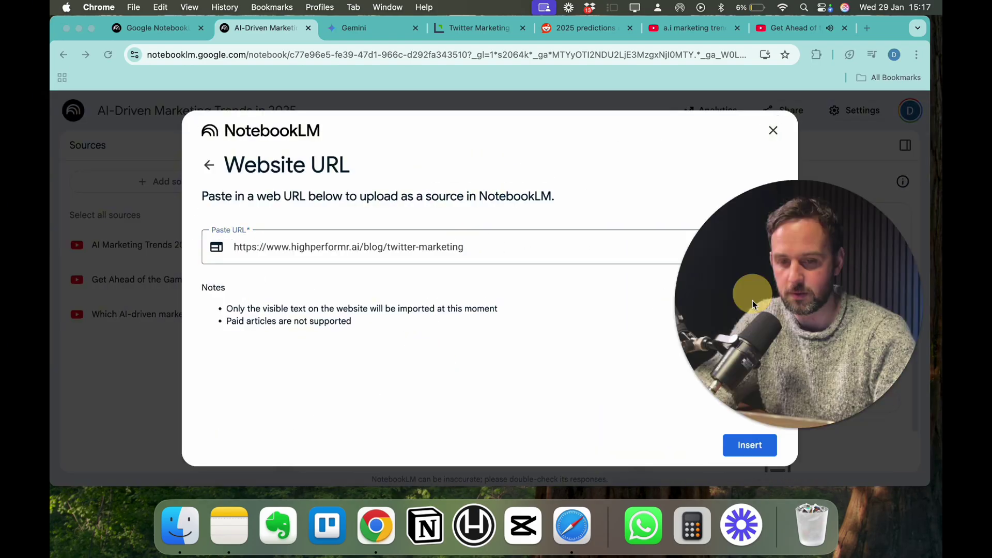
pyautogui.click(742, 452)
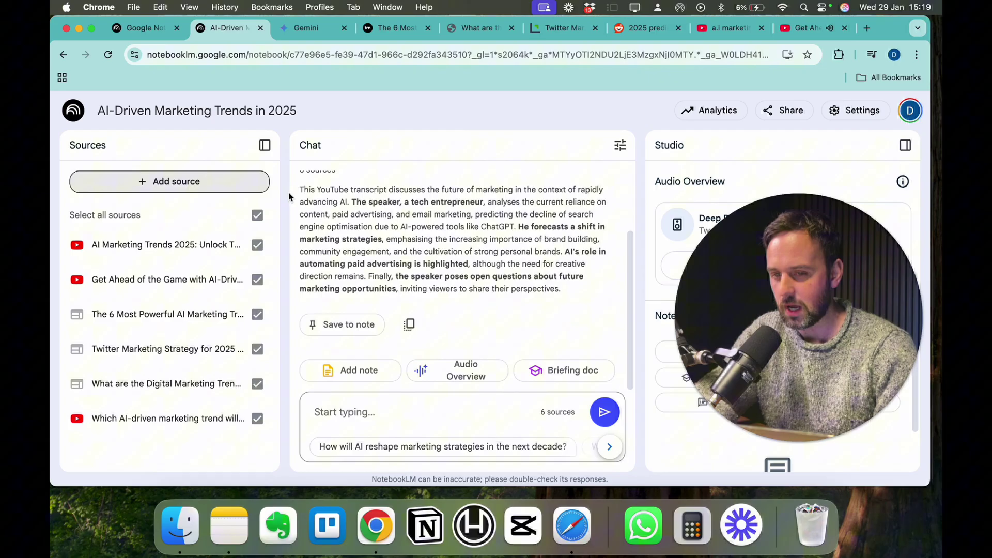
# - Open the six AI marketing trends article's guide and ask the chat about AI's strategic role
pyautogui.scroll(3, 412, 303)
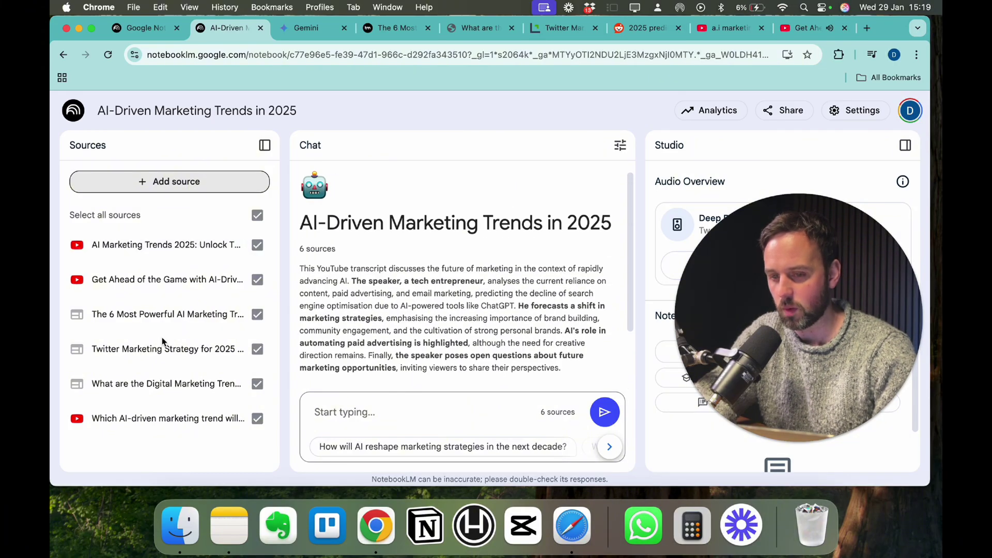
pyautogui.click(180, 315)
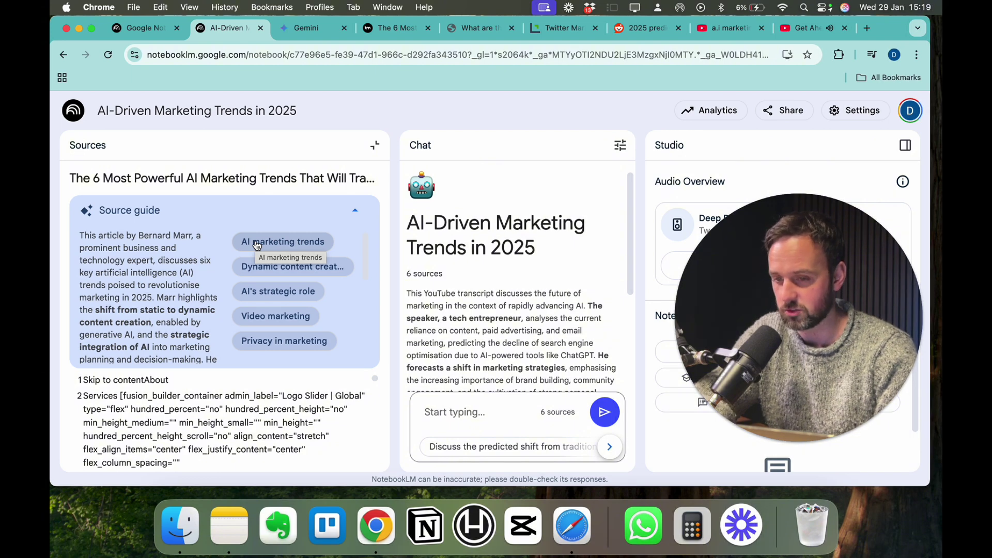
pyautogui.click(283, 292)
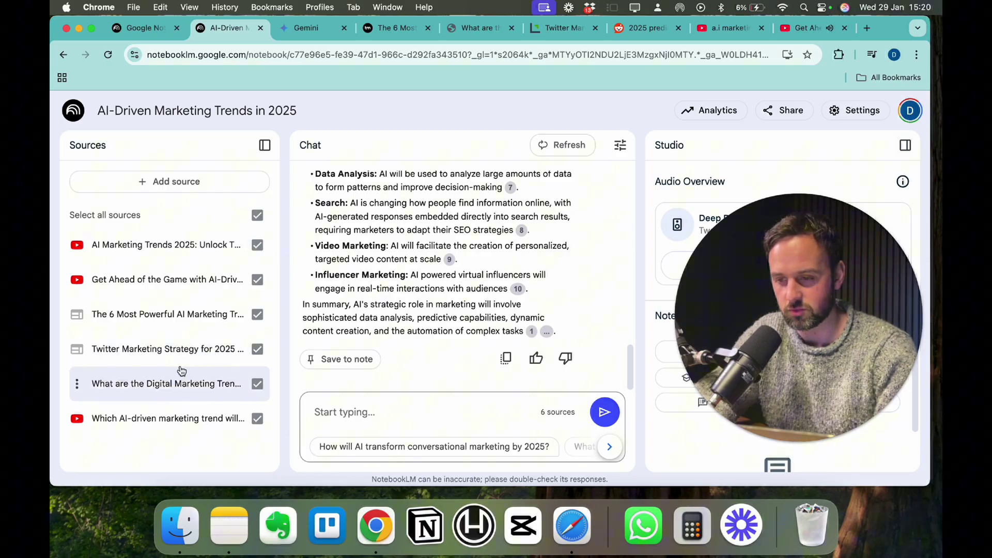
pyautogui.scroll(8, 398, 259)
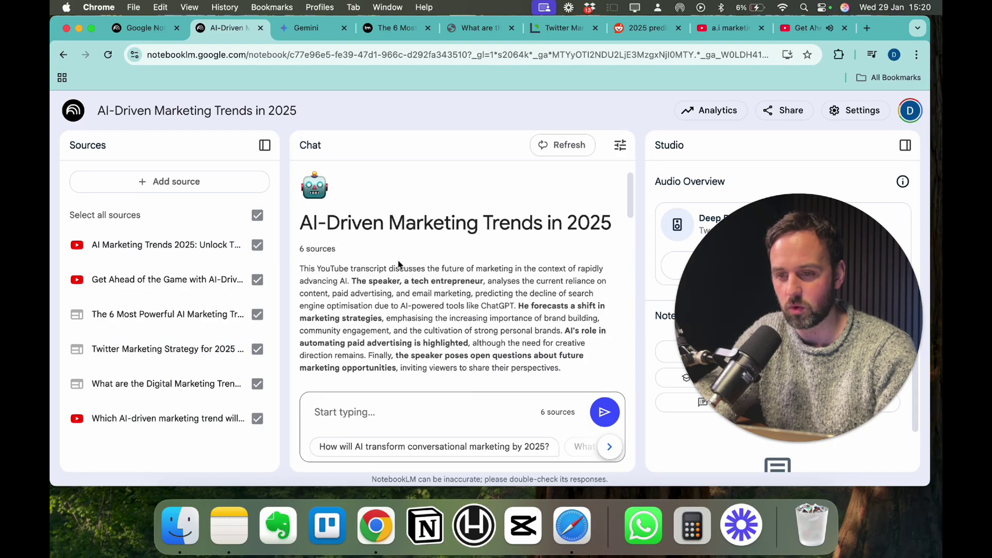
pyautogui.scroll(-10, 397, 268)
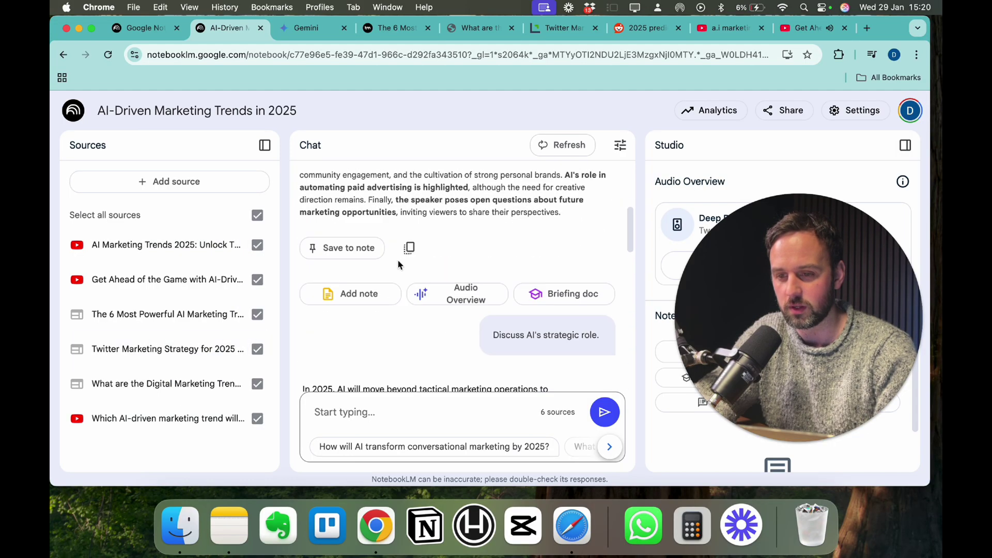
# - View the Twitter Marketing Strategy for 2025 guide, then follow citation 1 to 'AI's Strategic Takeover'
pyautogui.click(170, 349)
pyautogui.scroll(-3, 421, 298)
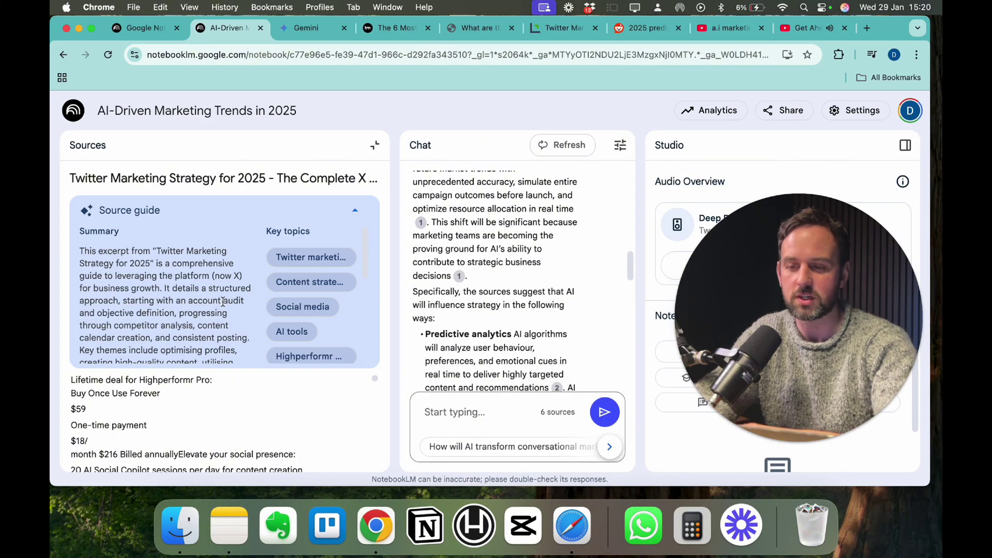
pyautogui.scroll(3, 522, 266)
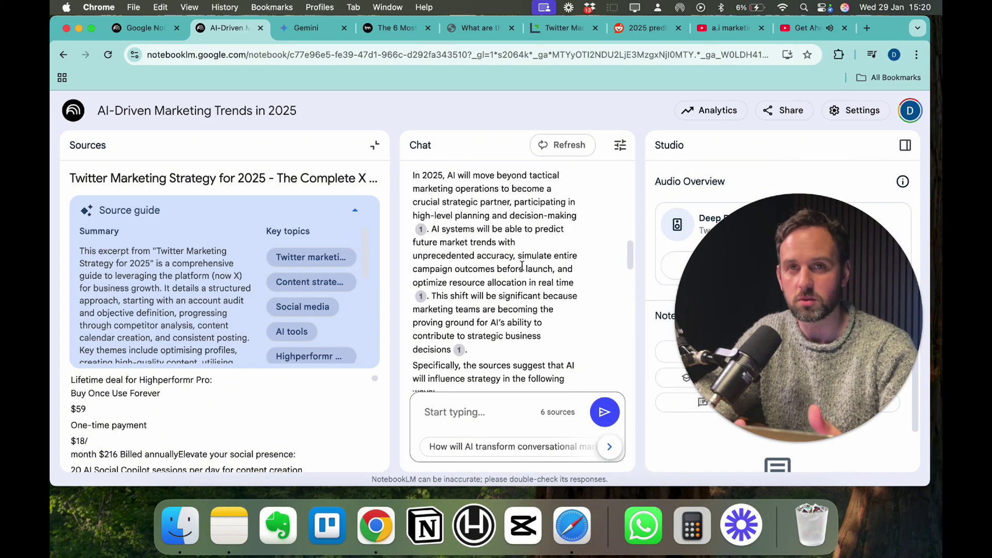
pyautogui.scroll(1, 540, 248)
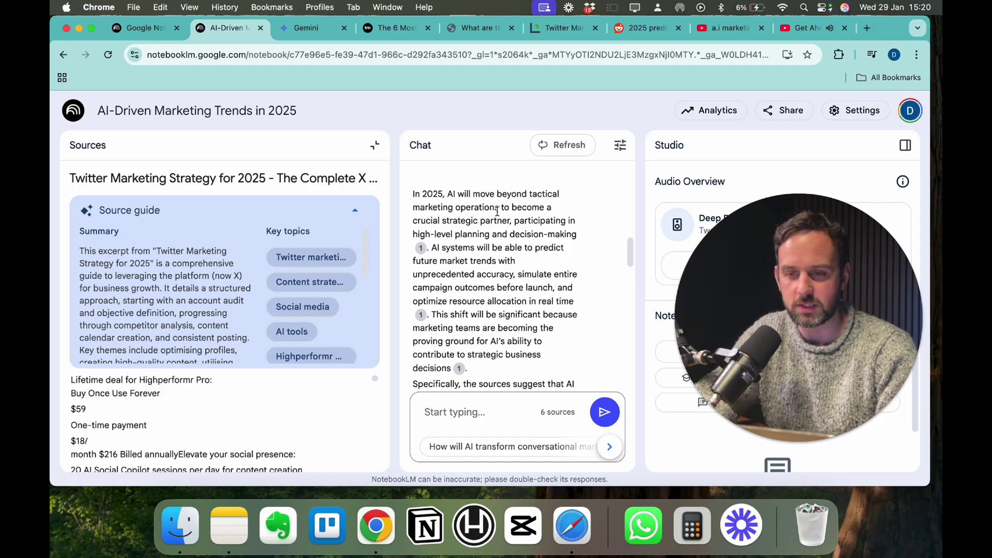
pyautogui.scroll(1, 433, 194)
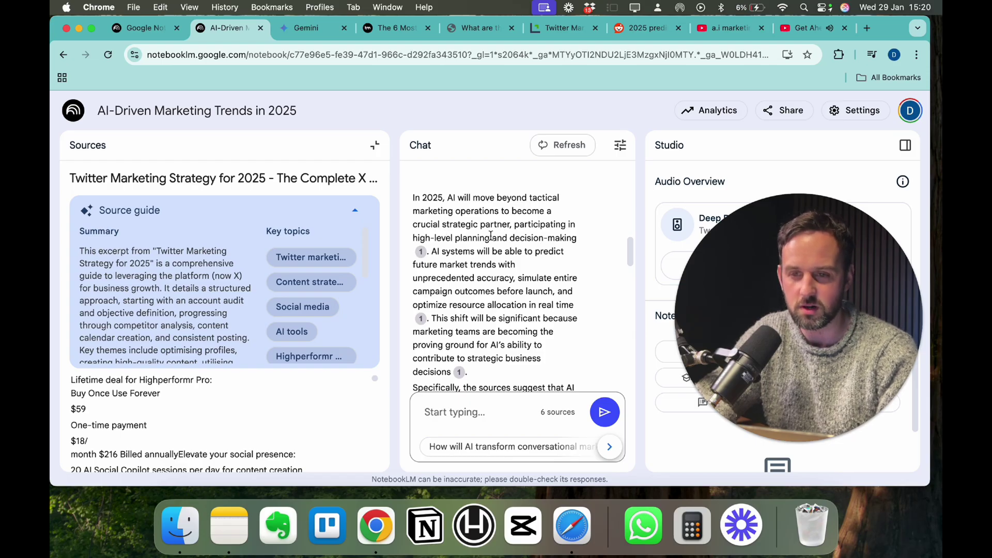
pyautogui.click(422, 253)
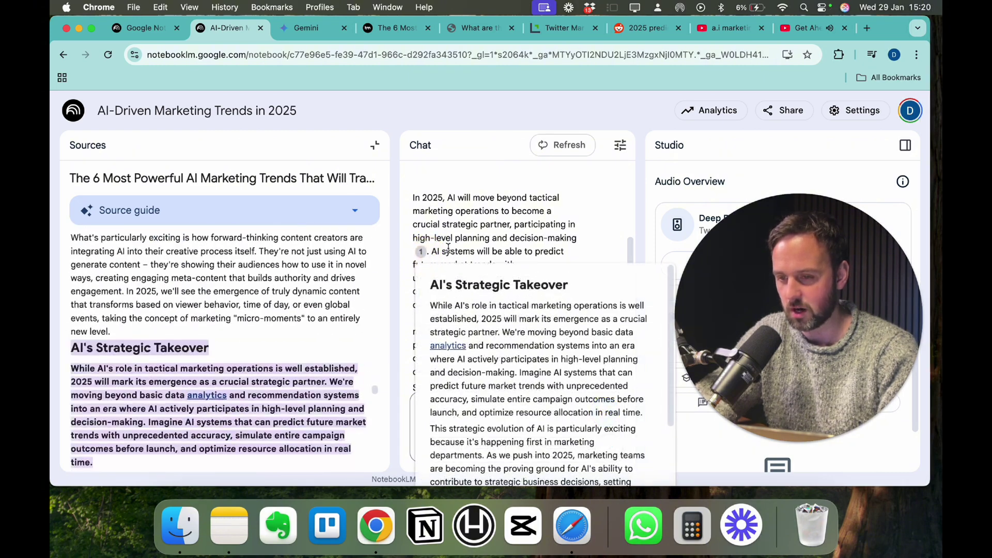
pyautogui.scroll(-2, 242, 336)
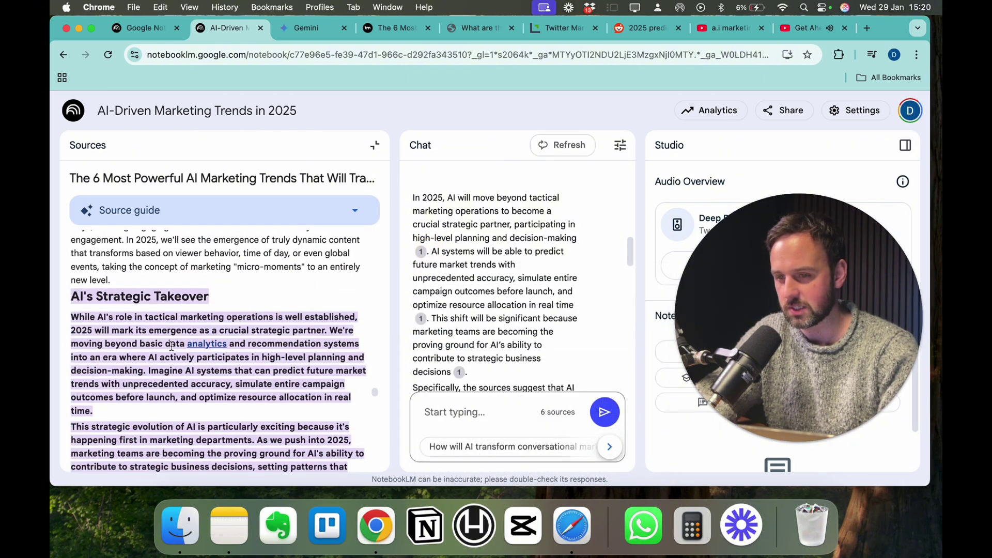
pyautogui.scroll(-2, 171, 345)
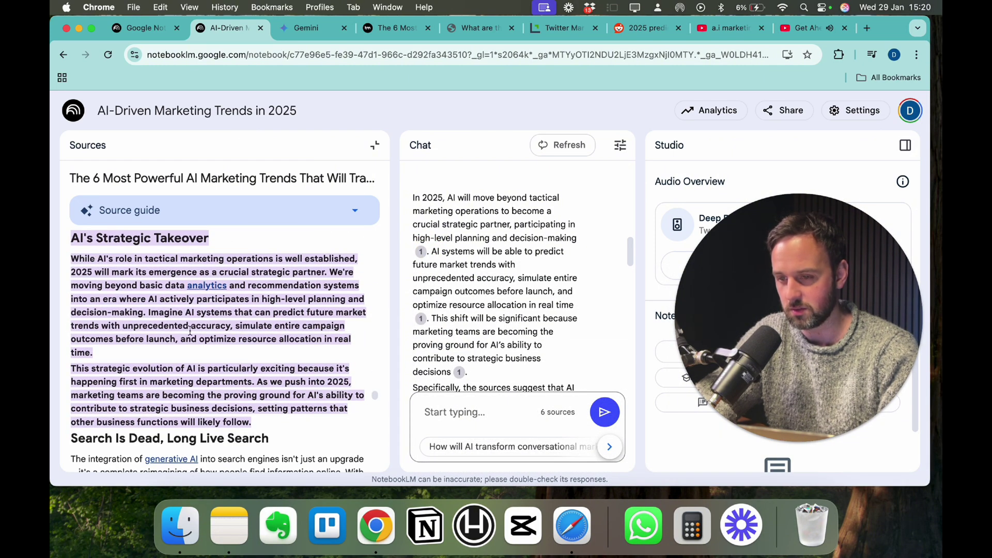
# - Ask the chat for LinkedIn post takeaways, actionable insights and a call to action, then read the draft
pyautogui.click(374, 146)
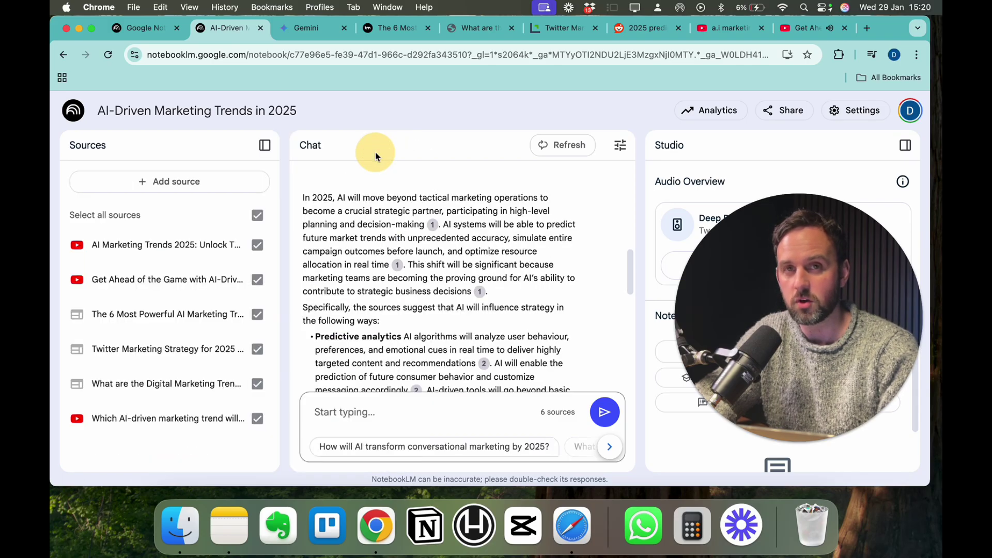
pyautogui.scroll(-10, 373, 305)
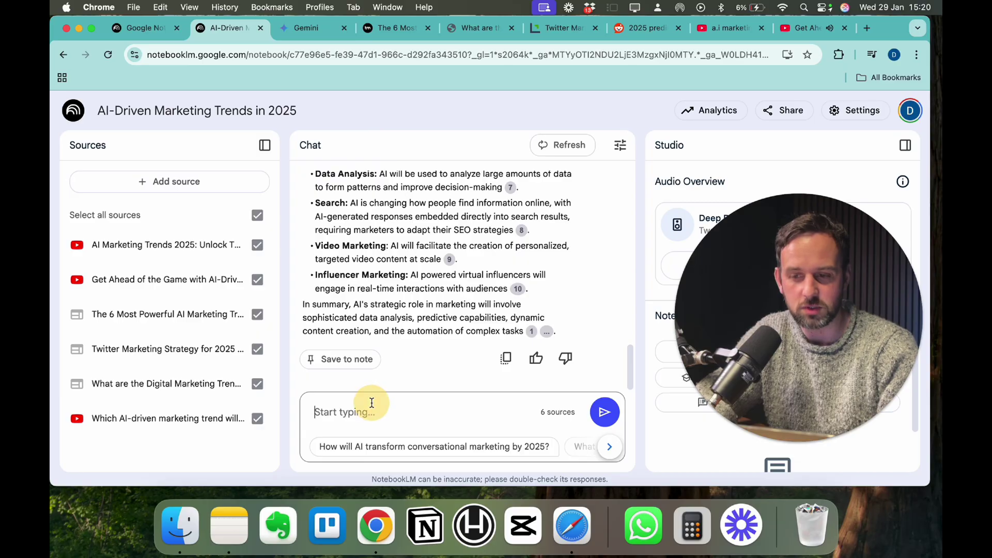
pyautogui.write('fin')
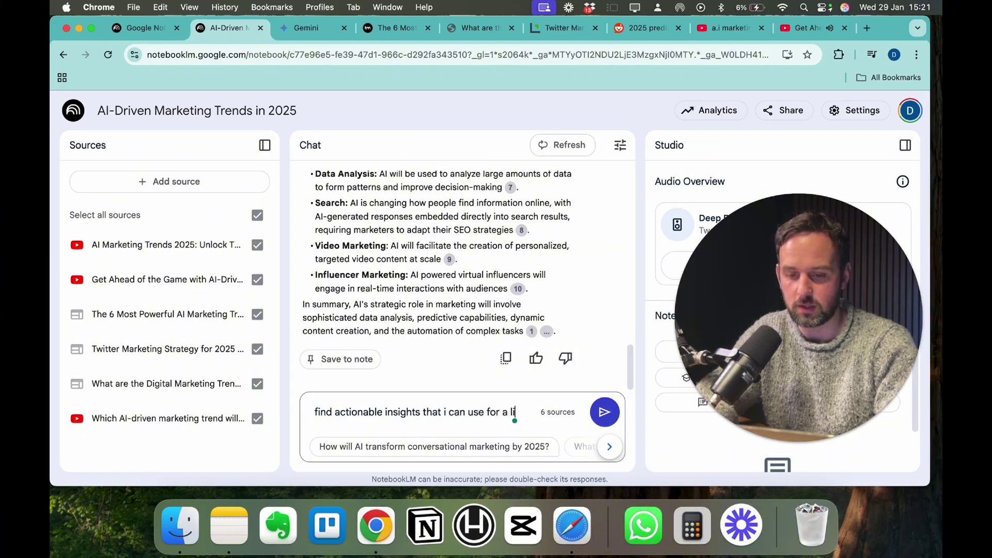
pyautogui.write('nkin')
pyautogui.press('Return')
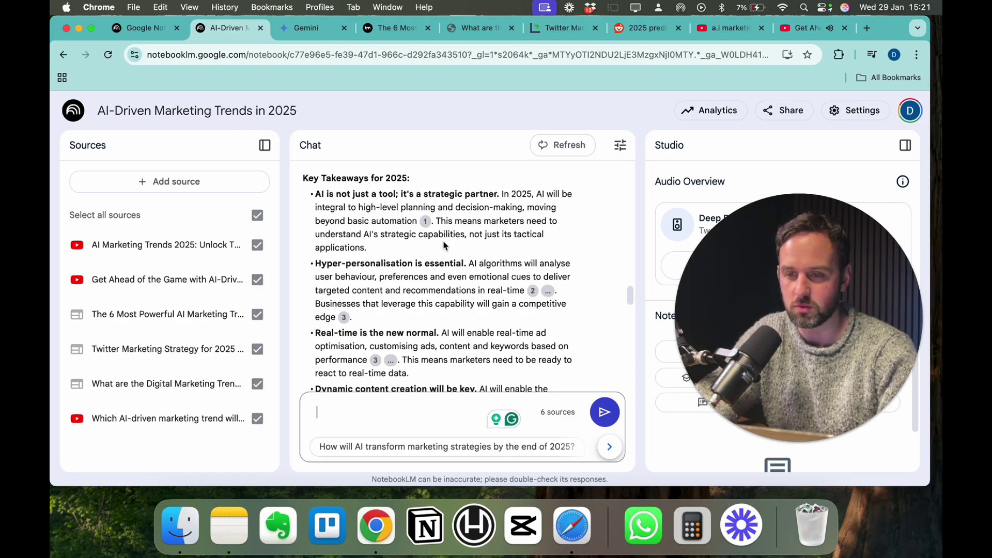
pyautogui.scroll(-2, 357, 263)
pyautogui.scroll(-3, 334, 294)
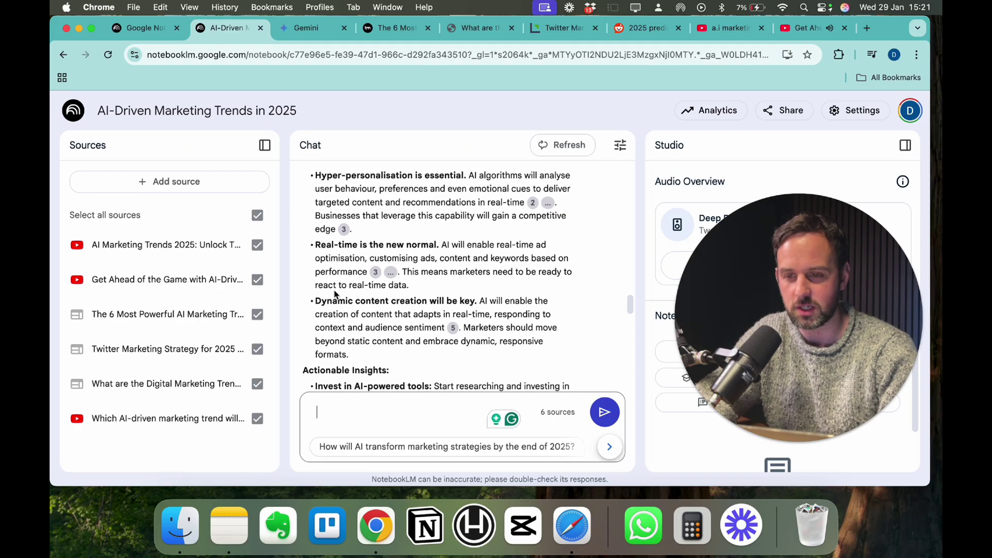
pyautogui.scroll(-20, 490, 289)
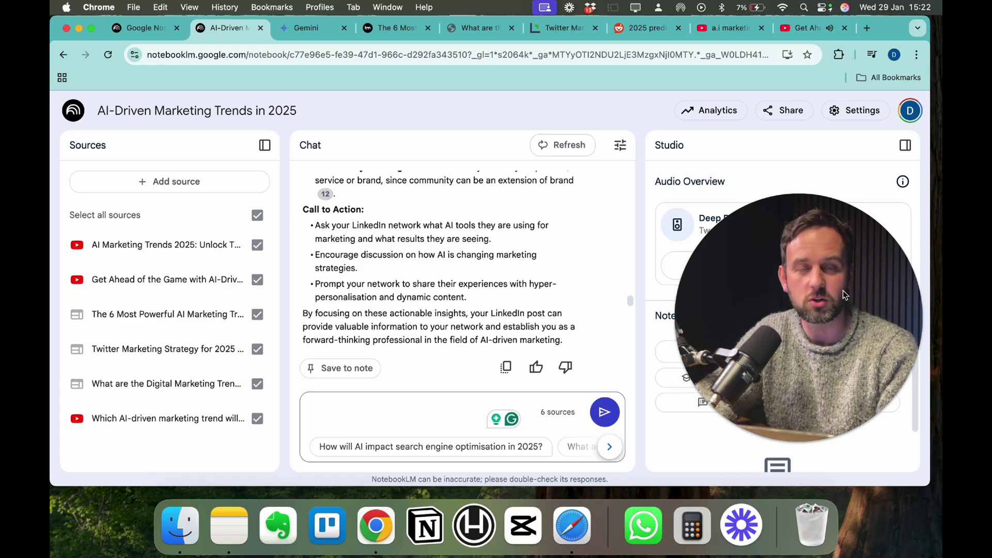
pyautogui.moveTo(842, 290); pyautogui.dragTo(246, 308)
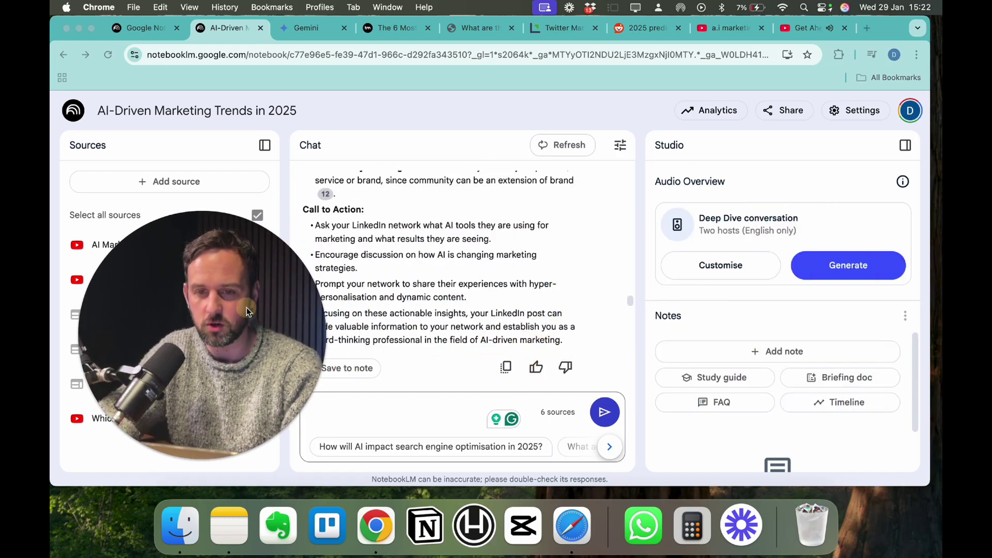
# - Generate the Deep Dive two-host Audio Overview from the notebook's six sources
pyautogui.click(849, 258)
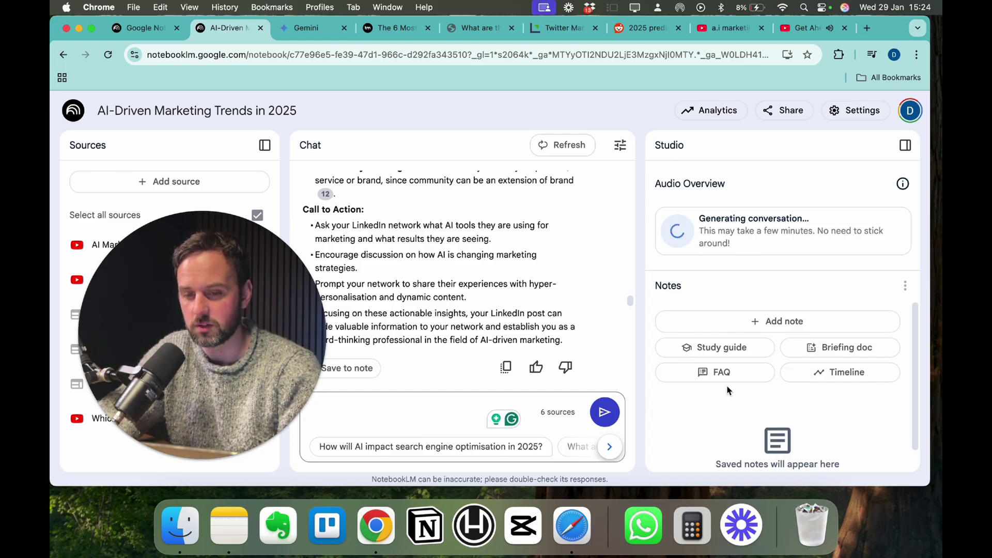
# - Generate an FAQ note from the sources and open 'AI in Marketing: 2025 and Beyond'
pyautogui.click(719, 374)
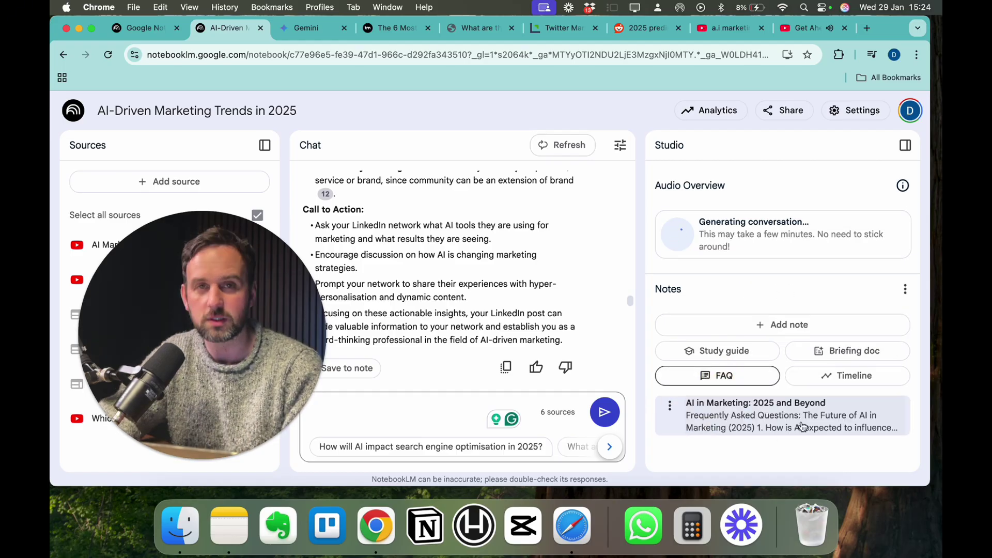
pyautogui.click(770, 428)
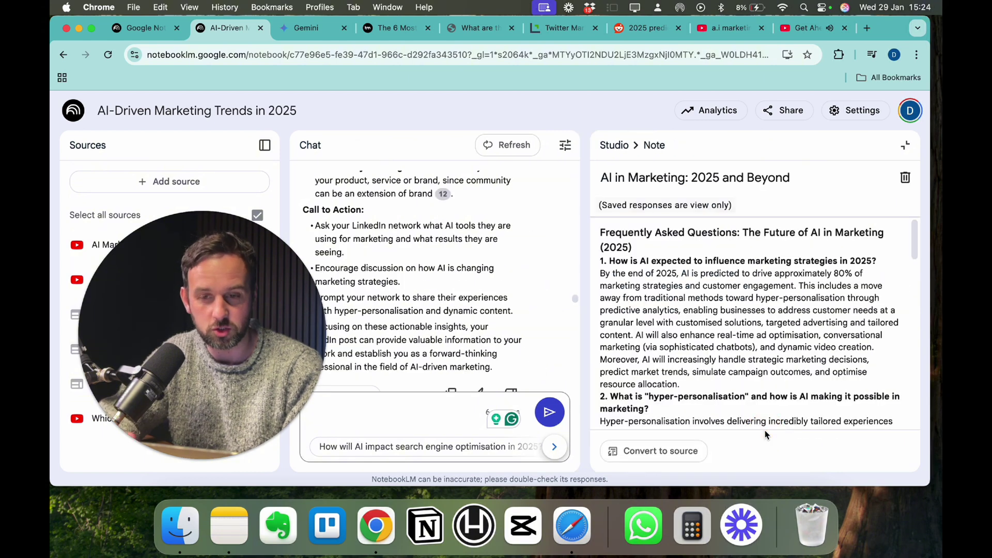
pyautogui.scroll(-1, 761, 309)
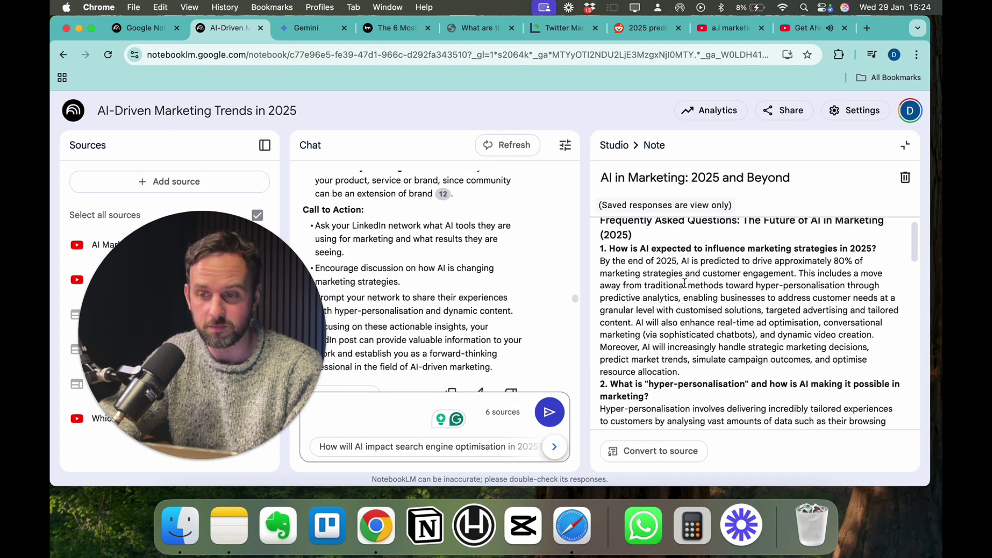
# - Read the first FAQ questions, highlighting question 1 and question 3 on managing online ads
pyautogui.moveTo(602, 249); pyautogui.dragTo(744, 264)
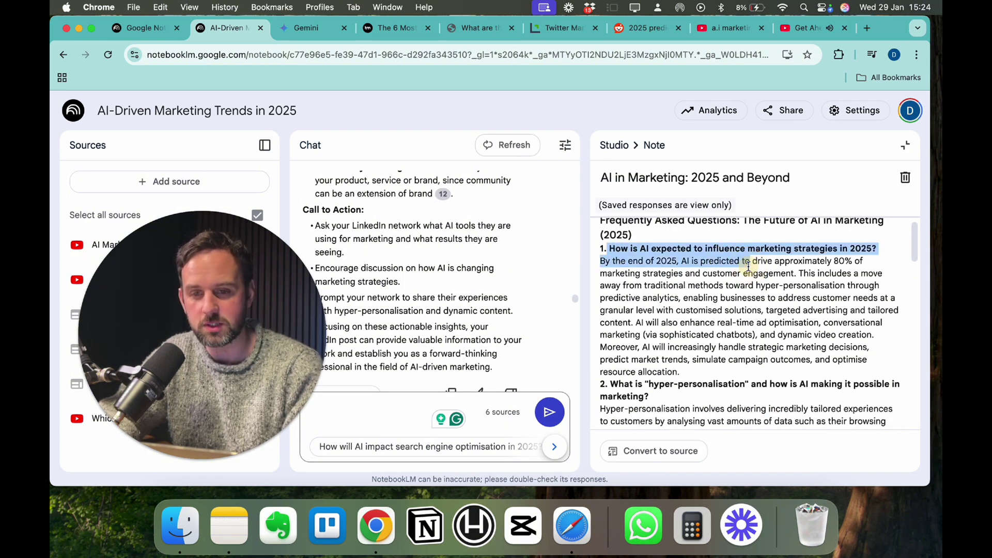
pyautogui.click(660, 258)
pyautogui.scroll(-5, 734, 320)
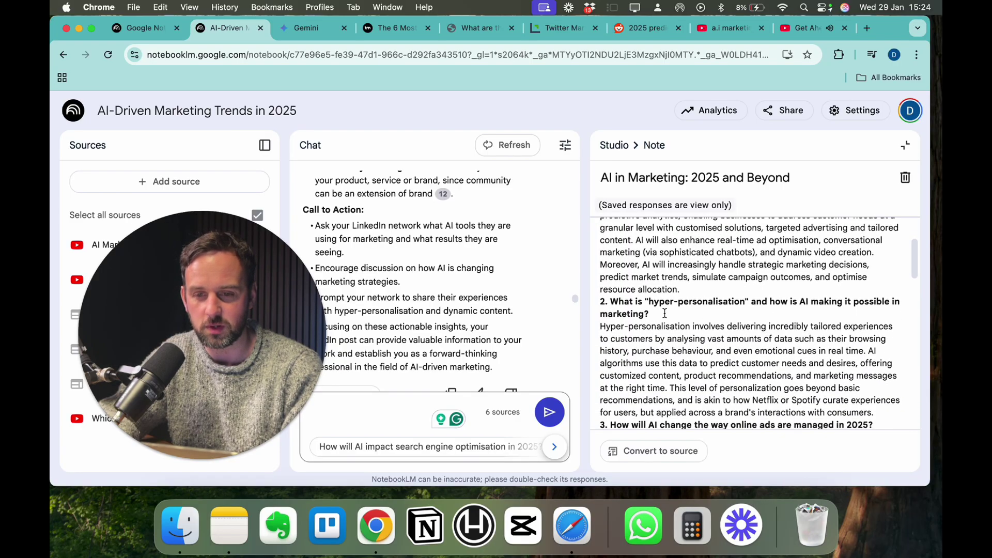
pyautogui.moveTo(658, 314); pyautogui.dragTo(620, 309)
pyautogui.scroll(-10, 646, 289)
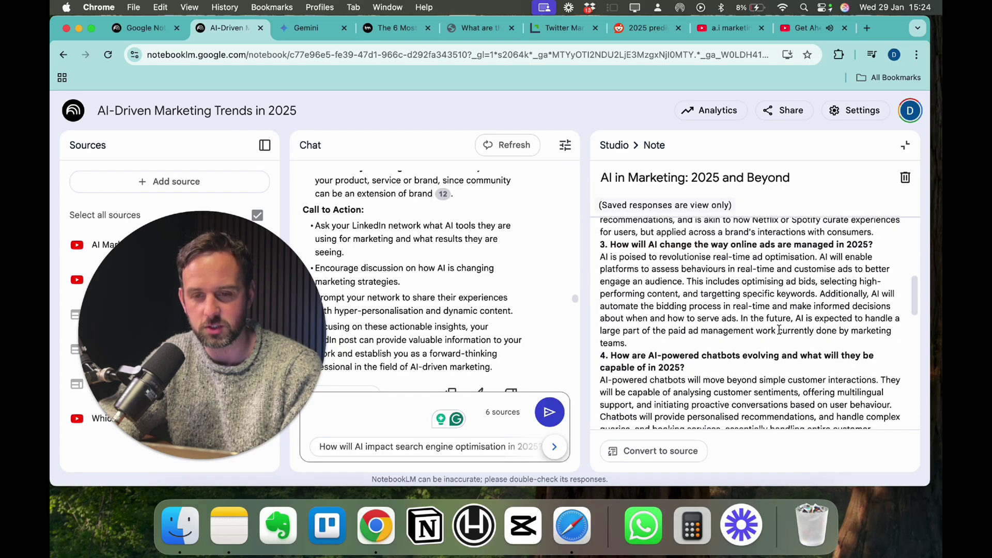
pyautogui.tripleClick(727, 263)
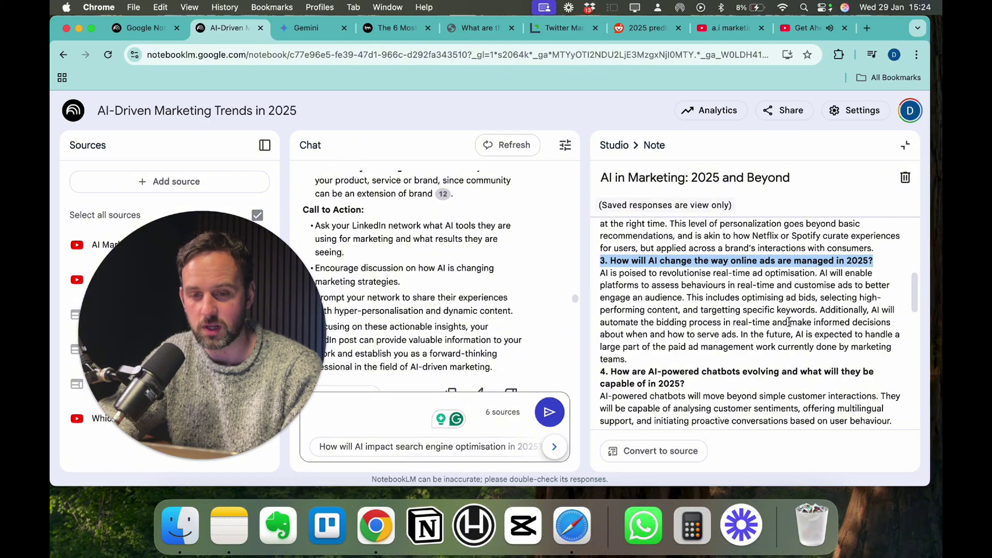
# - Continue reading down to the SEO question, highlighting its heading and then clearing the highlight
pyautogui.scroll(-3, 789, 321)
pyautogui.scroll(-3, 789, 321)
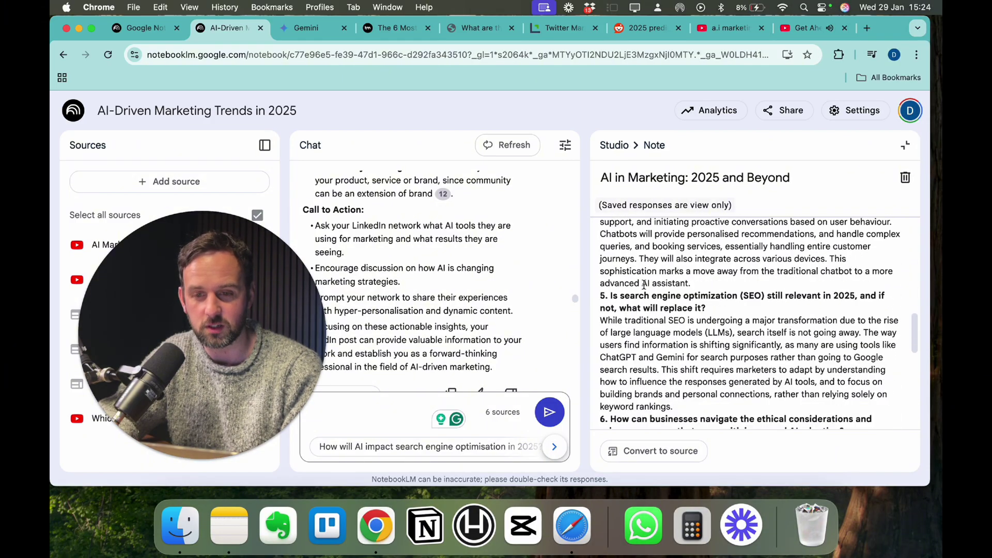
pyautogui.moveTo(610, 296); pyautogui.dragTo(767, 297)
pyautogui.click(759, 303)
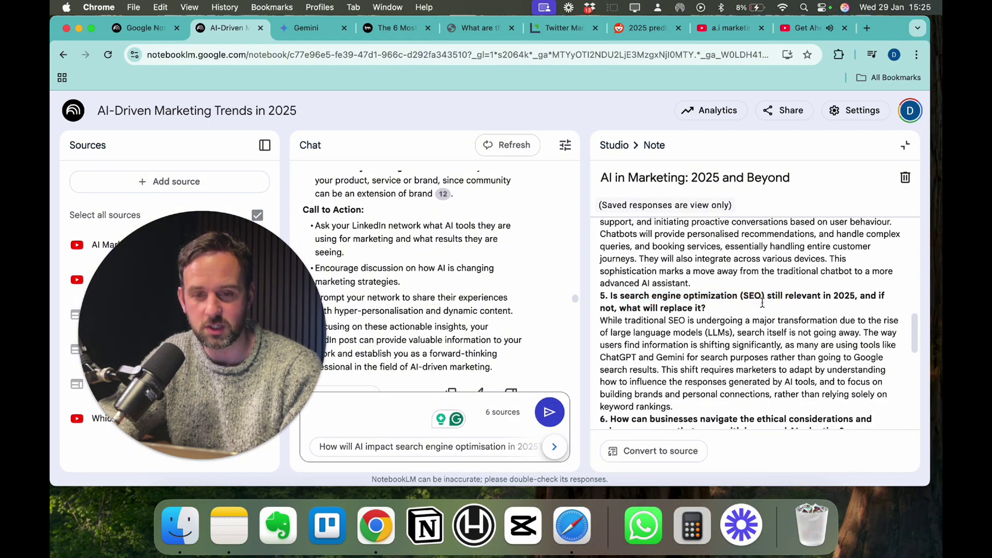
pyautogui.moveTo(706, 308); pyautogui.dragTo(652, 296)
pyautogui.scroll(-2, 680, 359)
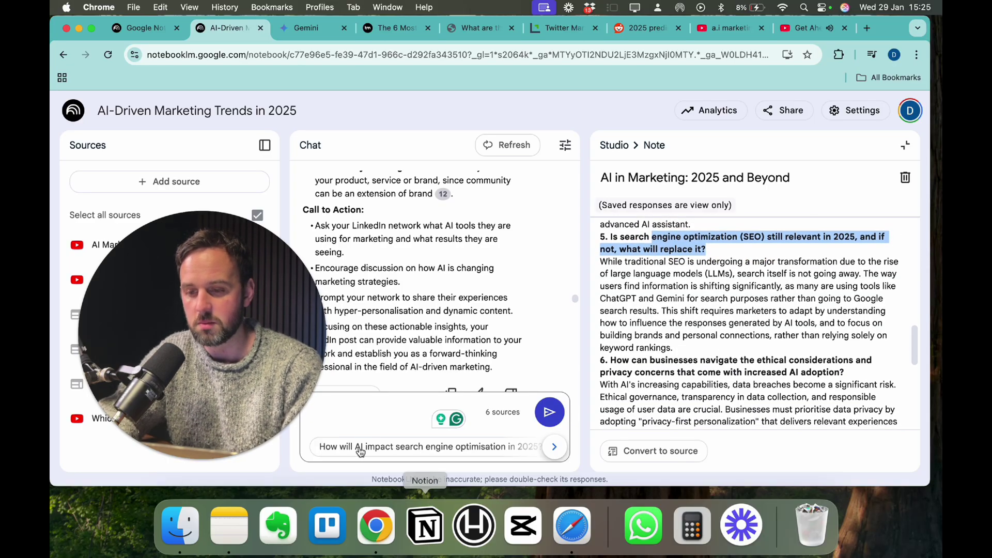
pyautogui.click(360, 407)
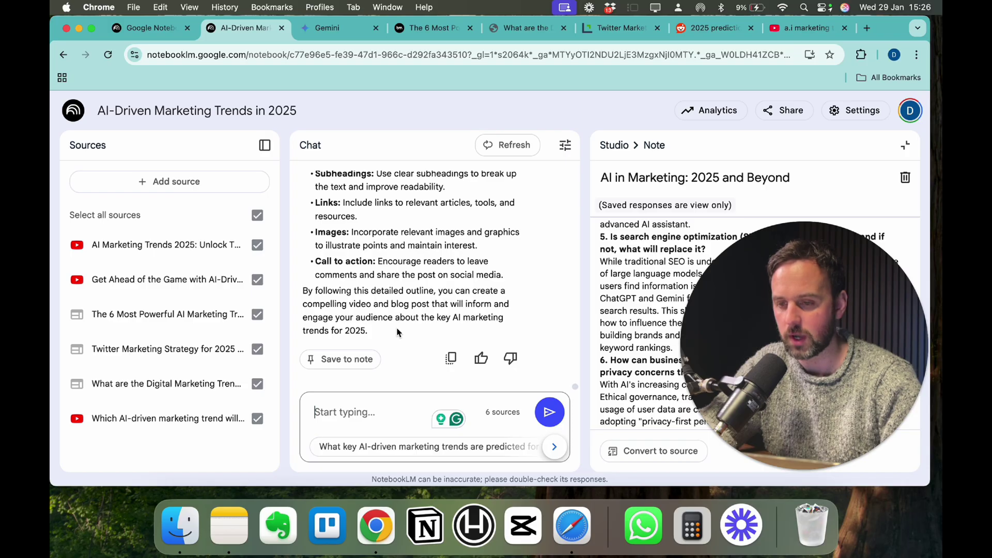
pyautogui.scroll(10, 397, 329)
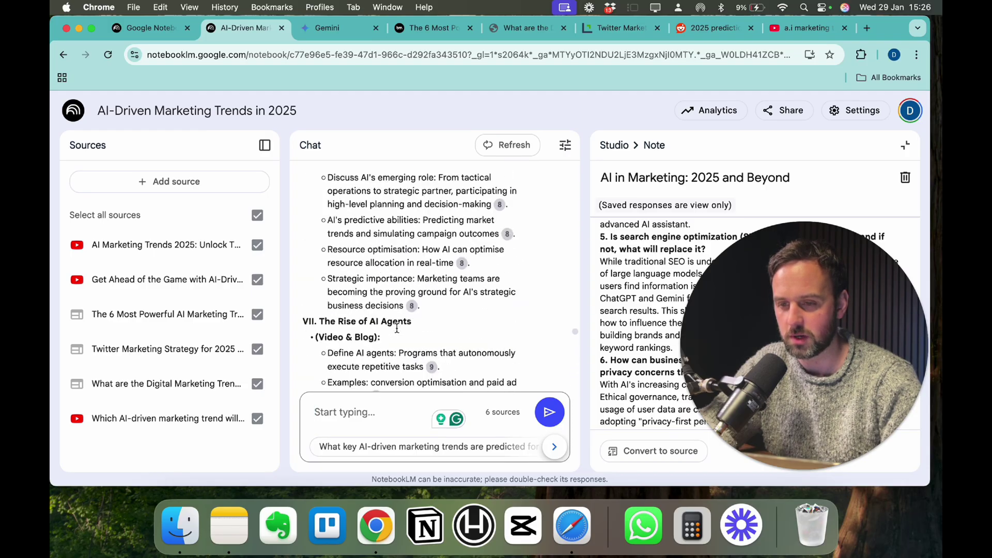
pyautogui.scroll(15, 397, 329)
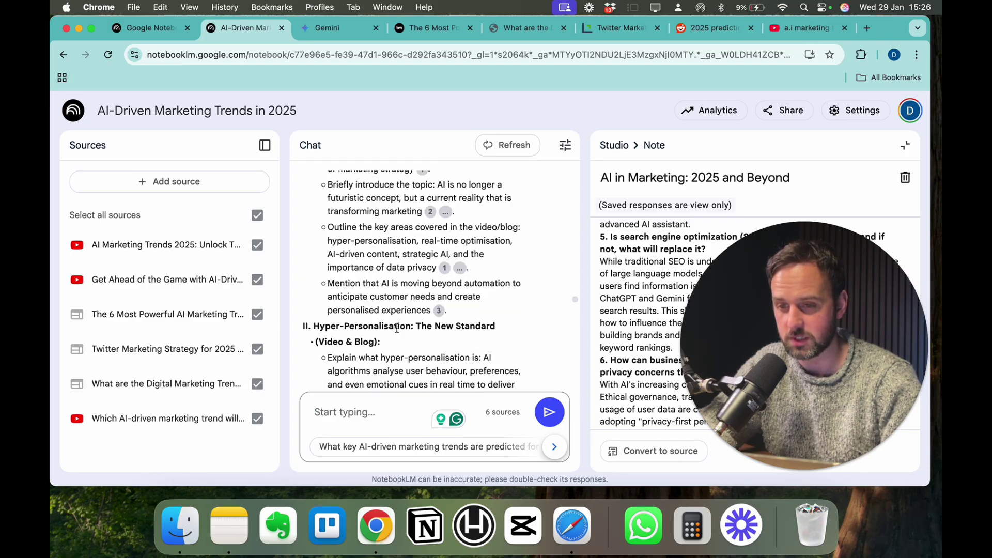
pyautogui.scroll(6, 397, 328)
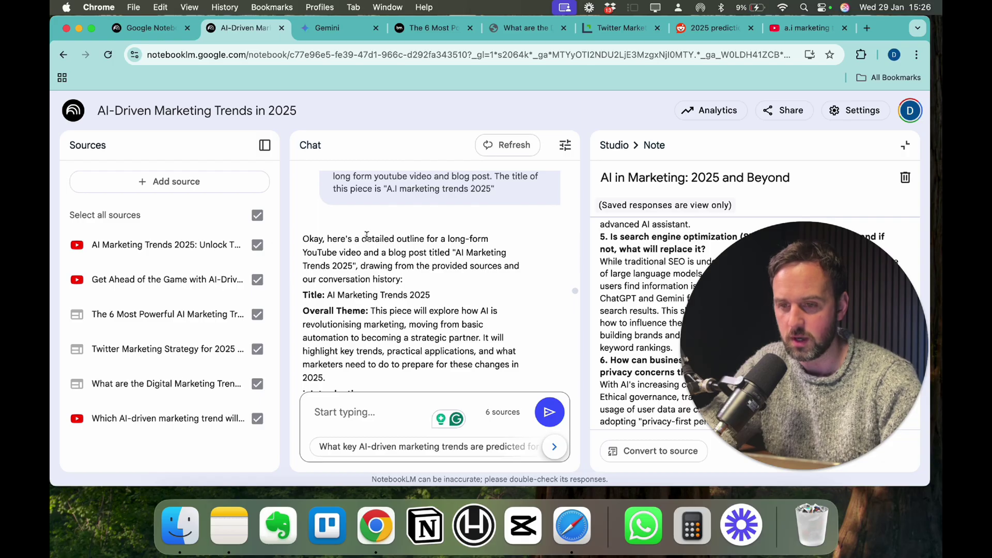
pyautogui.scroll(-2, 413, 236)
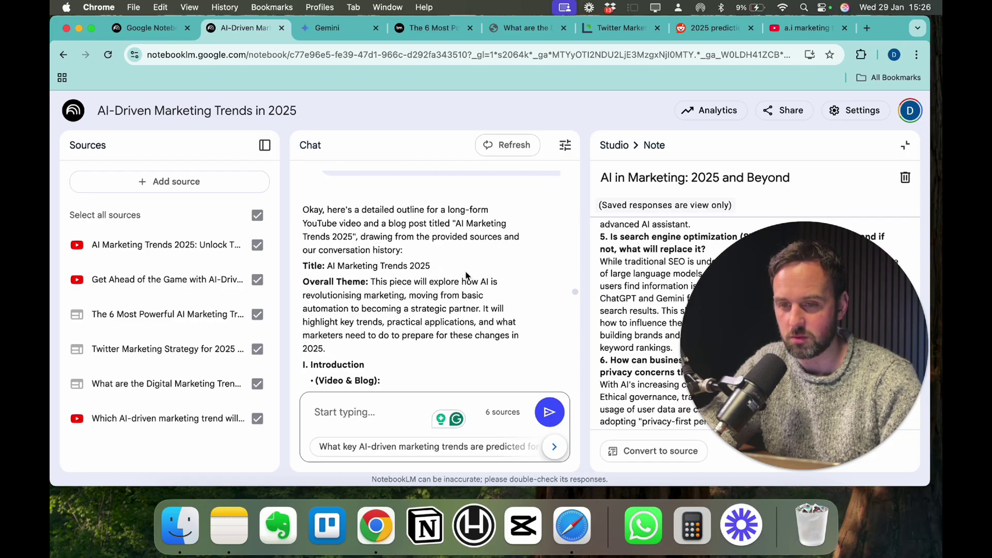
pyautogui.scroll(-3, 375, 269)
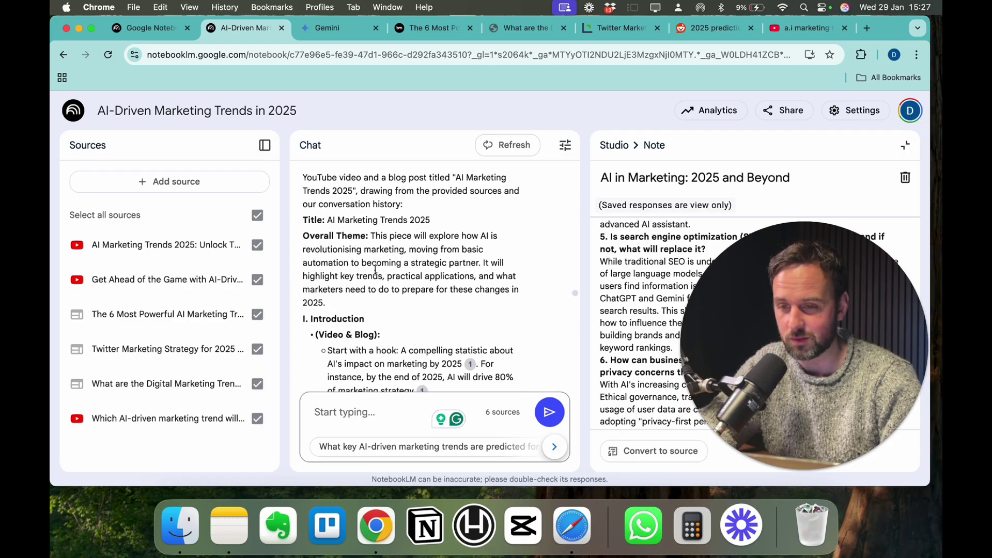
pyautogui.scroll(-2, 376, 268)
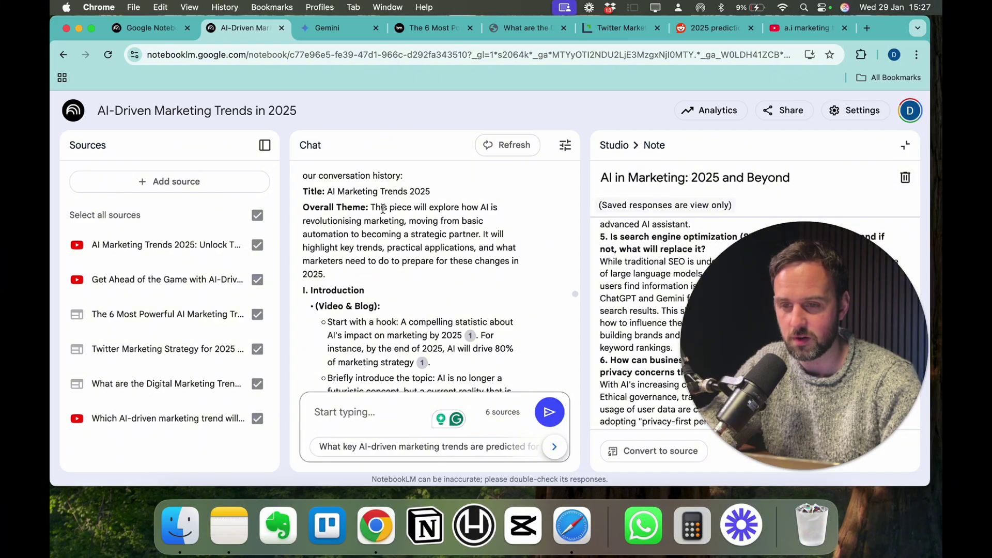
pyautogui.moveTo(371, 208); pyautogui.dragTo(449, 247)
pyautogui.click(445, 243)
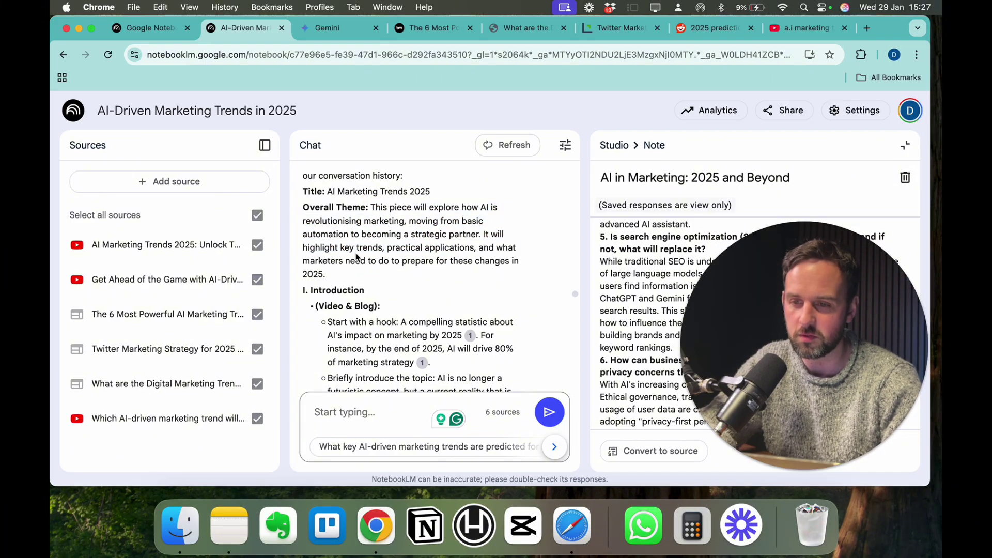
pyautogui.scroll(-5, 356, 256)
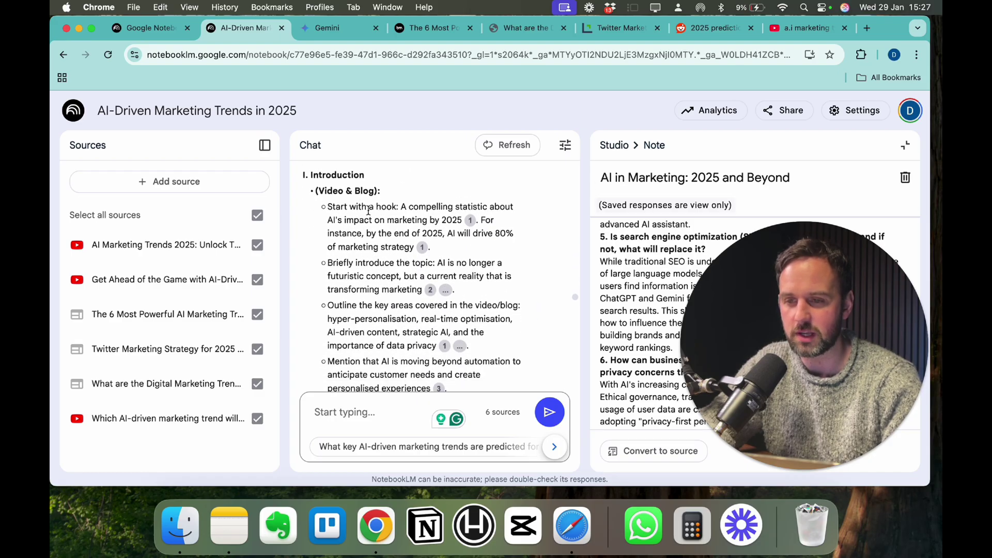
pyautogui.moveTo(327, 206); pyautogui.dragTo(428, 245)
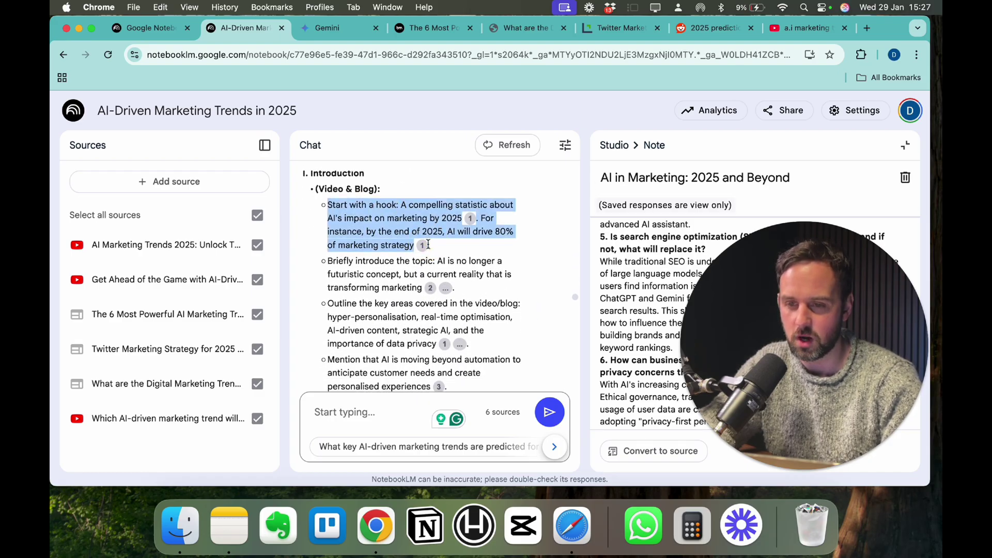
pyautogui.scroll(-1, 428, 245)
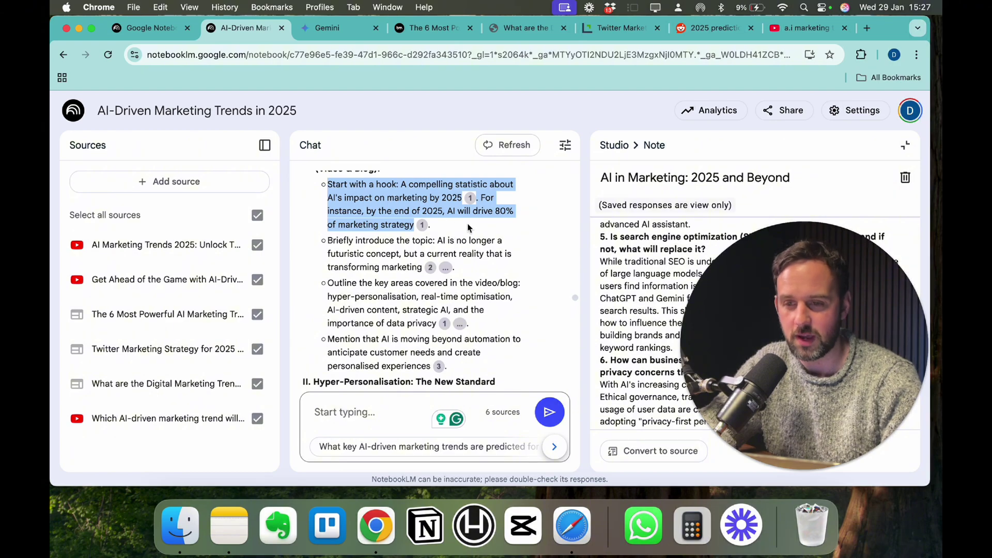
pyautogui.click(422, 225)
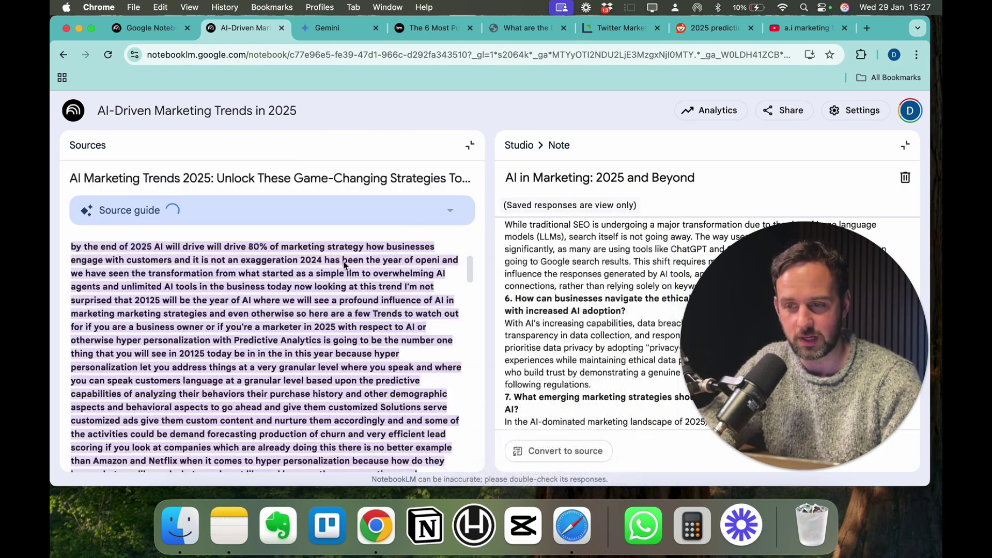
pyautogui.scroll(10, 341, 321)
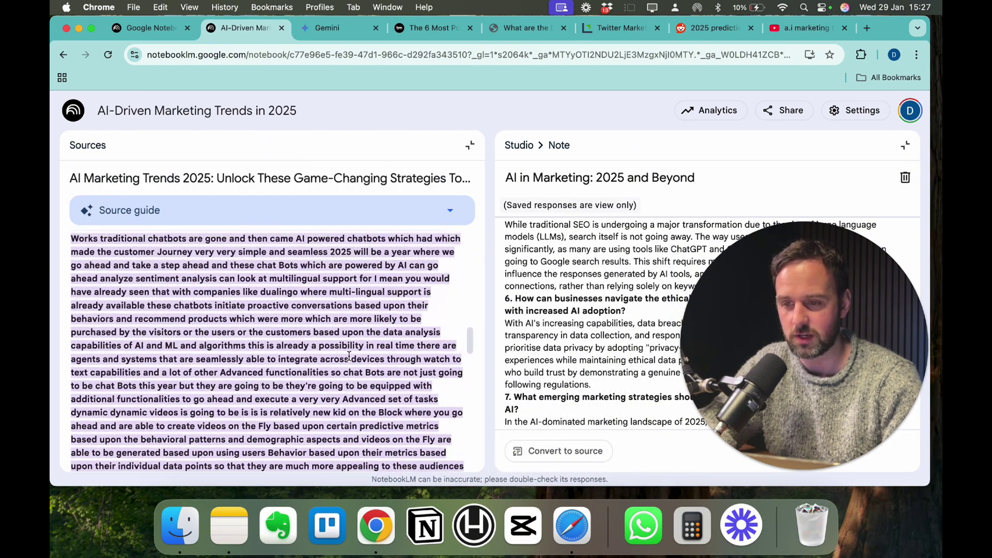
pyautogui.scroll(-10, 349, 357)
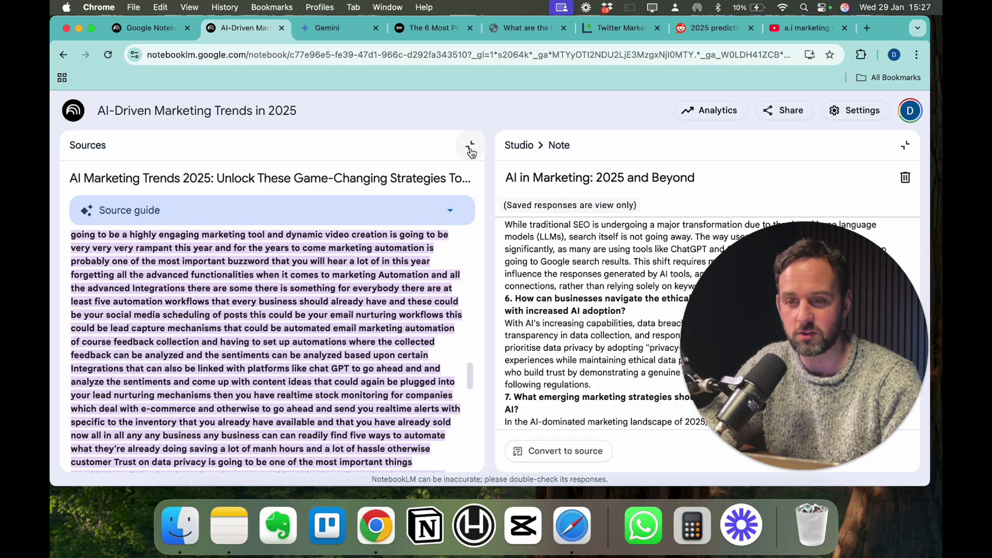
pyautogui.click(470, 145)
pyautogui.scroll(-3, 525, 326)
pyautogui.scroll(-2, 377, 308)
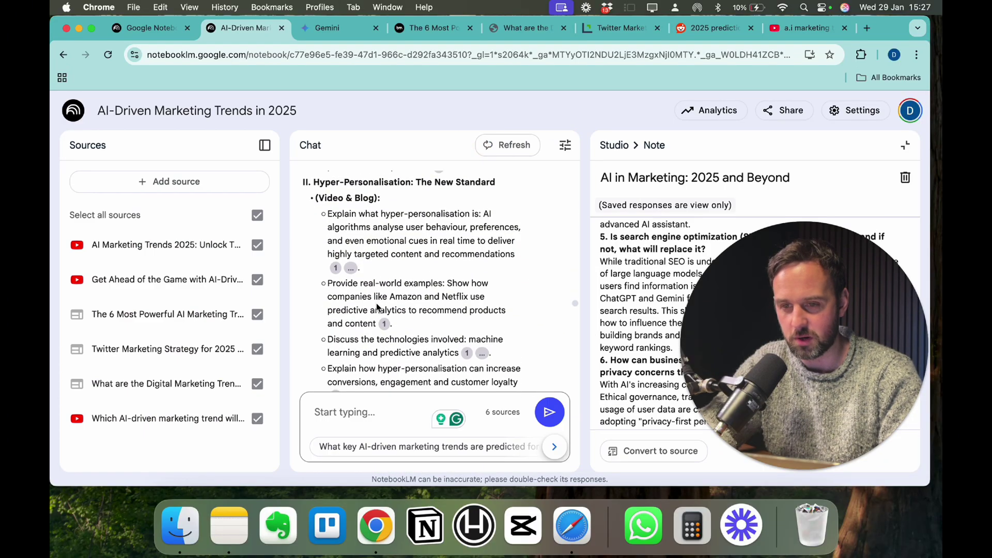
pyautogui.scroll(-10, 373, 206)
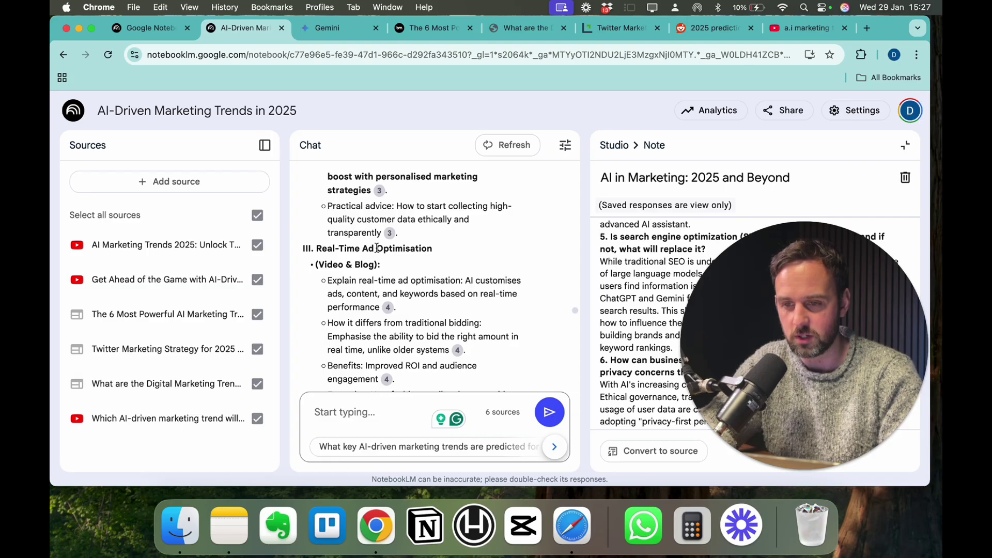
pyautogui.scroll(-8, 463, 280)
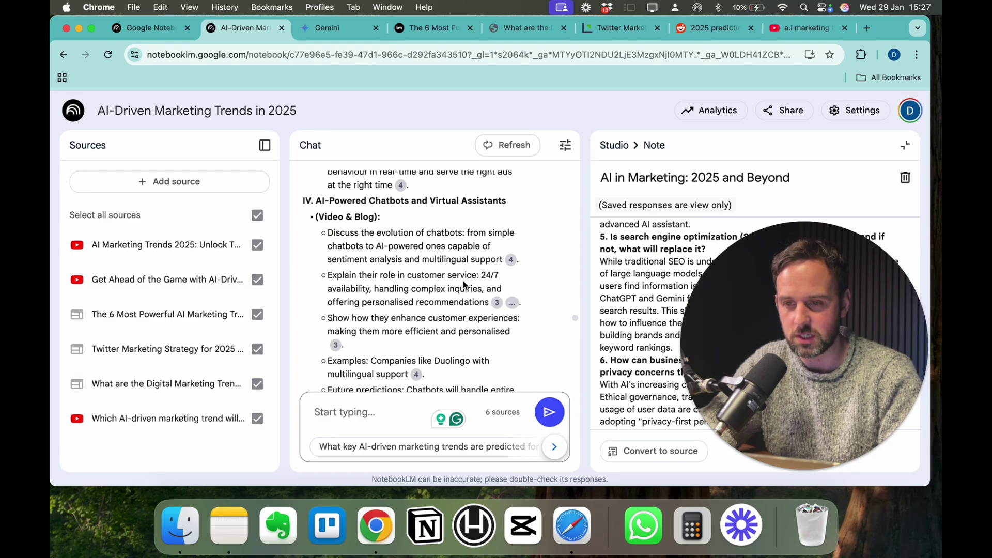
pyautogui.scroll(-2, 444, 215)
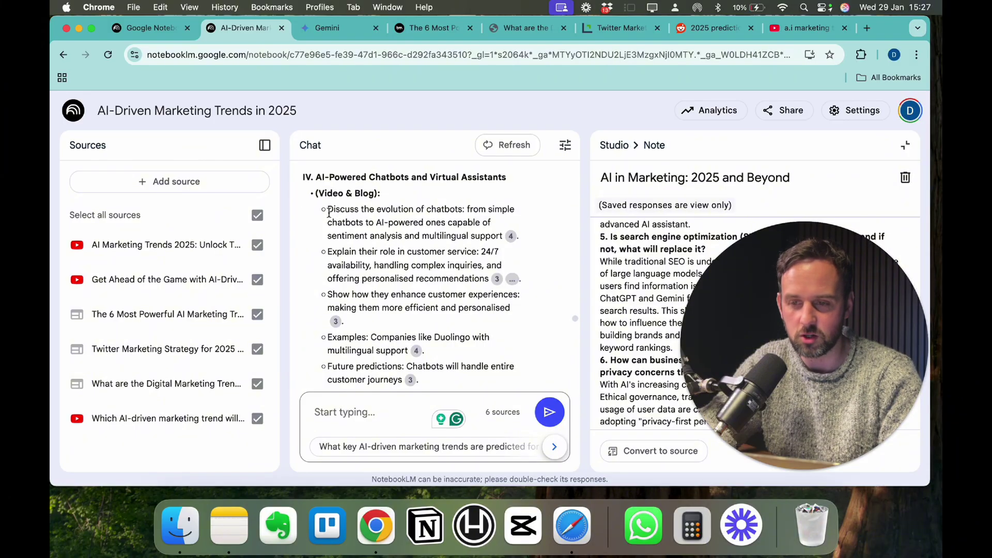
pyautogui.moveTo(327, 212); pyautogui.dragTo(503, 237)
pyautogui.click(443, 228)
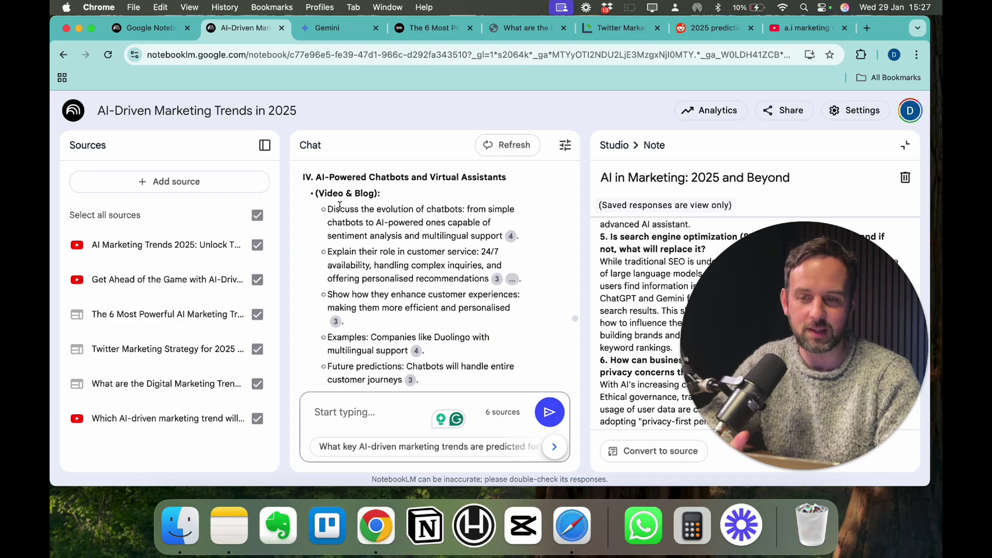
pyautogui.scroll(-2, 382, 290)
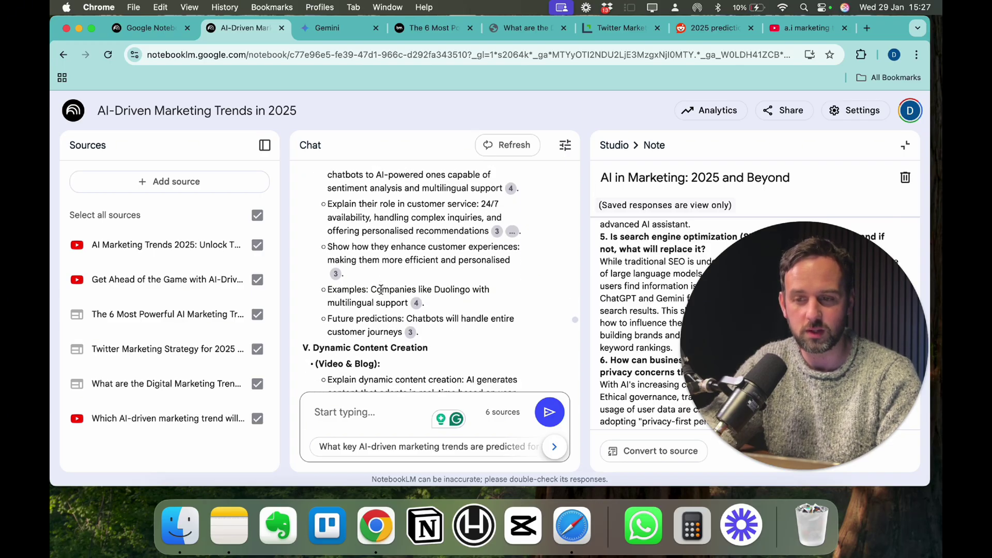
pyautogui.scroll(1, 377, 215)
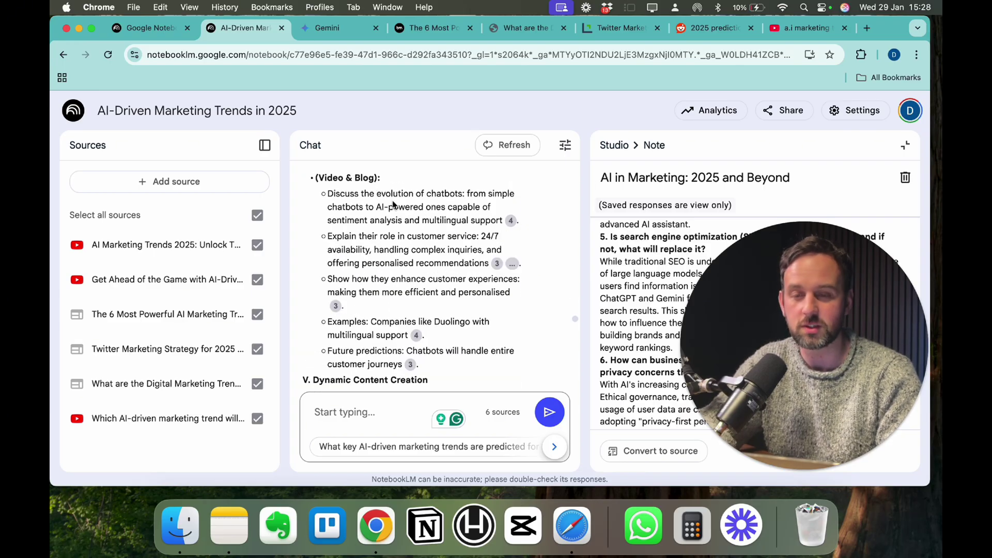
pyautogui.scroll(-10, 398, 222)
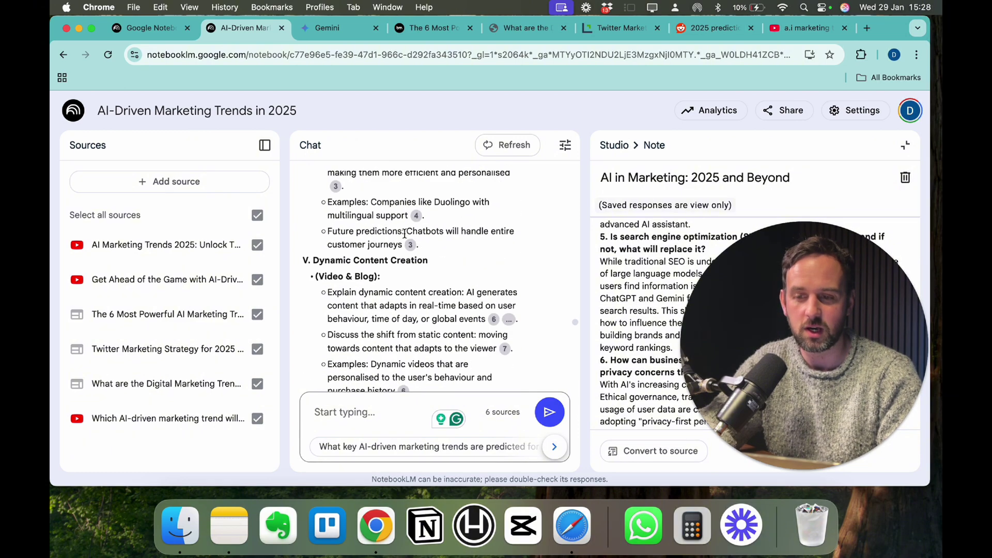
pyautogui.scroll(-8, 408, 248)
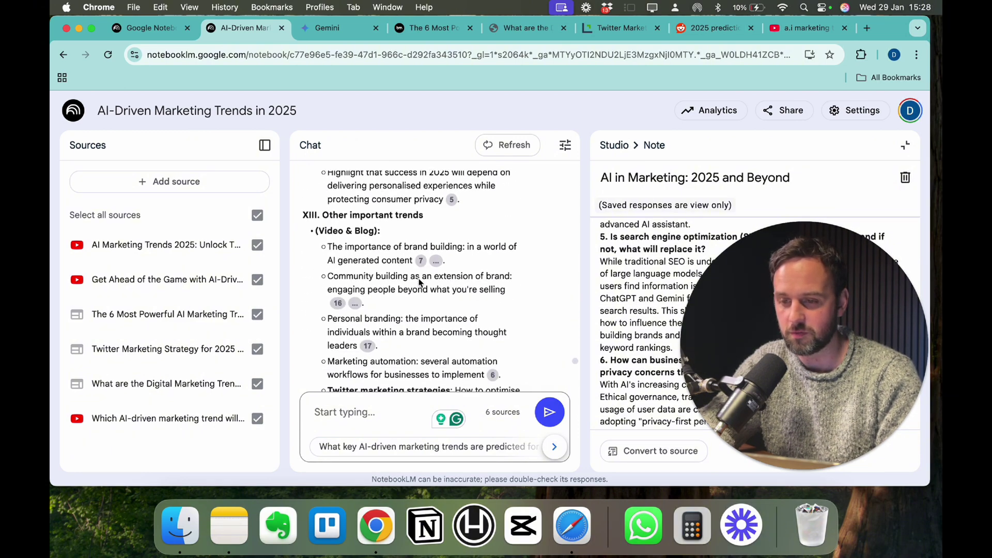
pyautogui.scroll(-8, 418, 279)
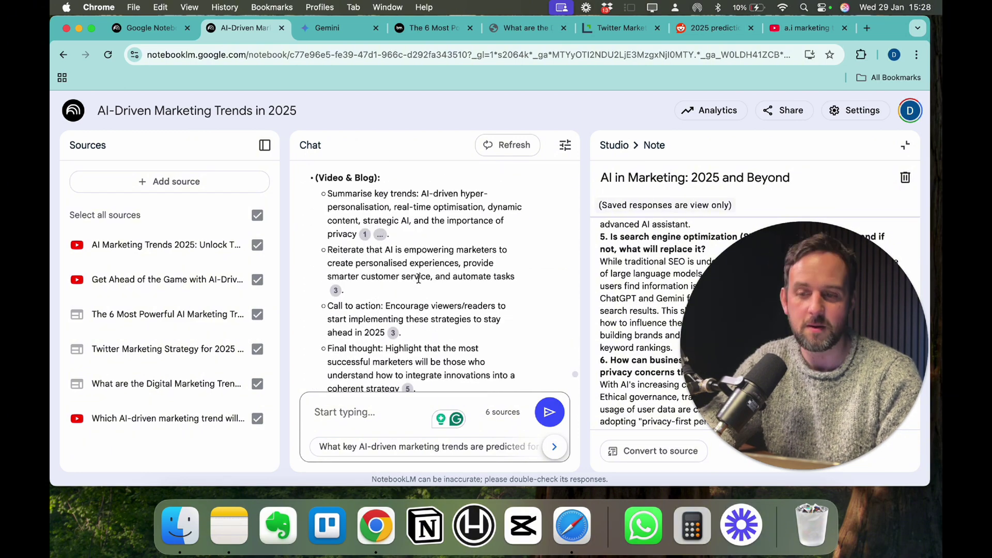
pyautogui.scroll(-1, 418, 279)
pyautogui.scroll(5, 419, 279)
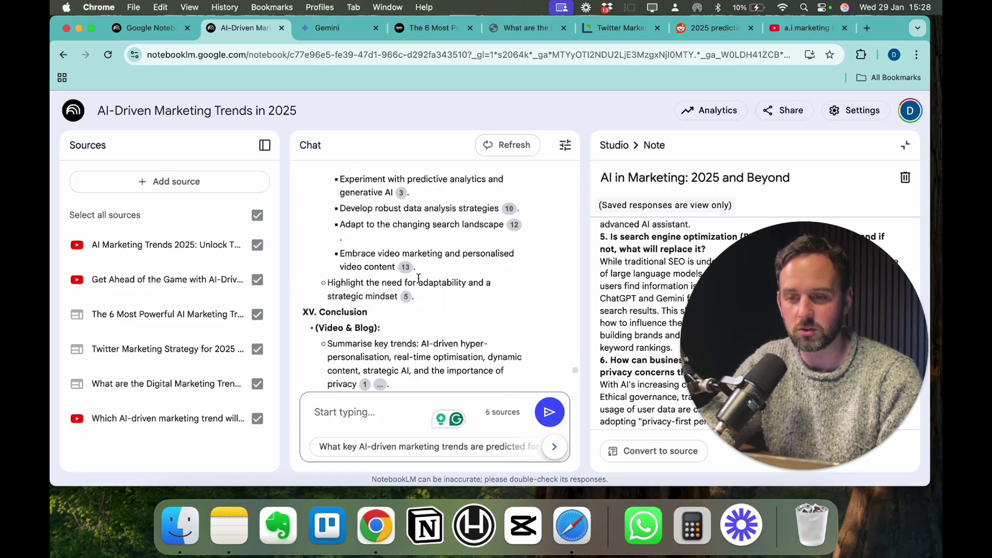
pyautogui.scroll(10, 388, 284)
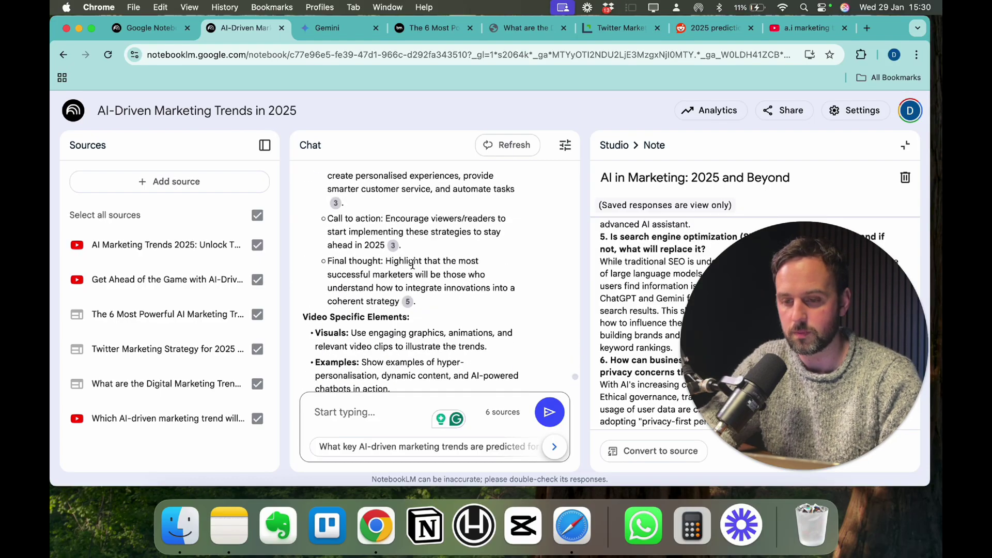
pyautogui.scroll(-2, 414, 267)
pyautogui.scroll(4, 413, 267)
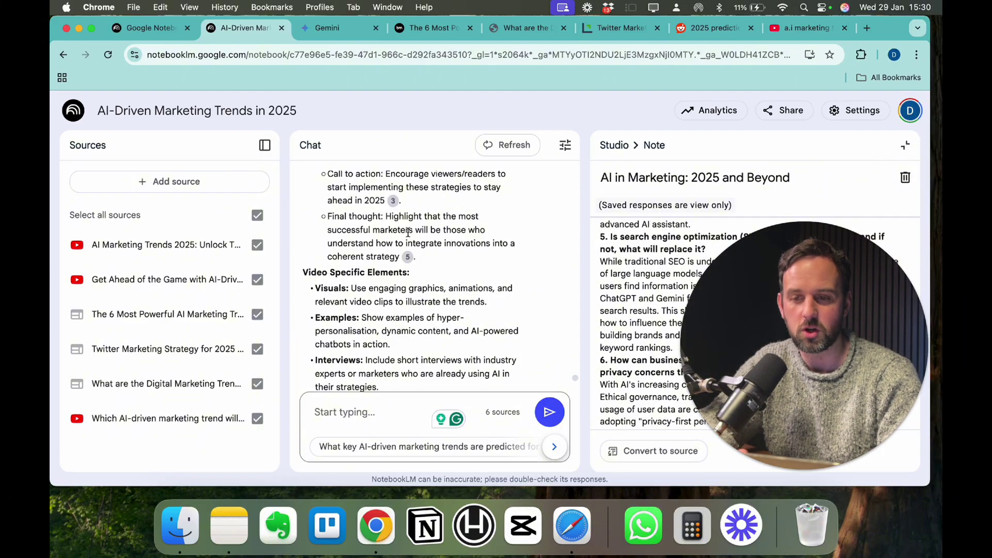
pyautogui.scroll(5, 408, 233)
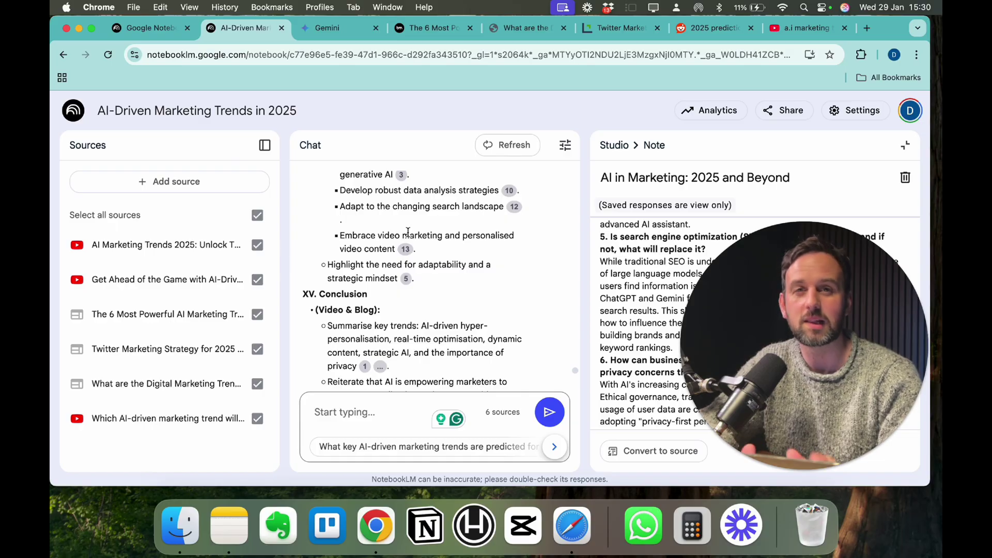
pyautogui.scroll(4, 403, 232)
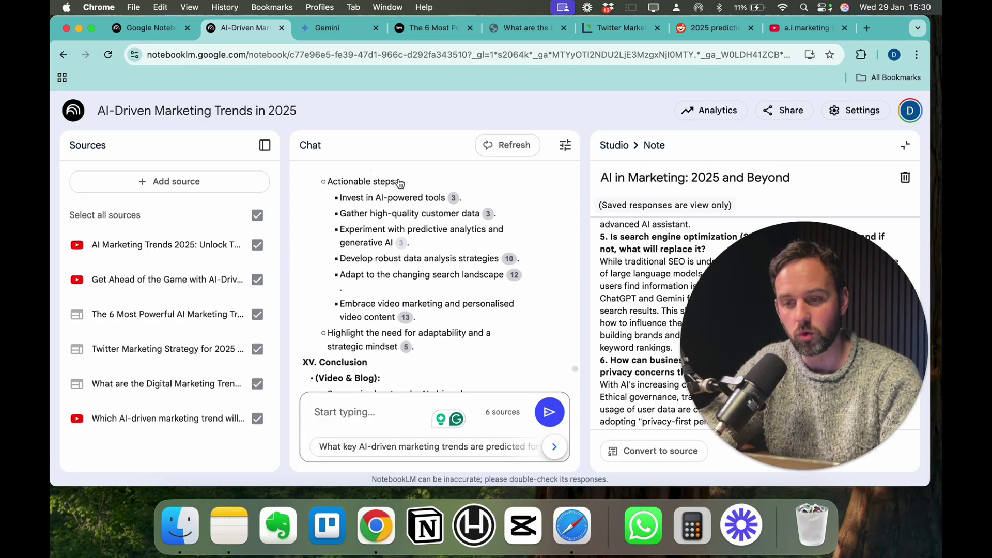
pyautogui.scroll(8, 400, 293)
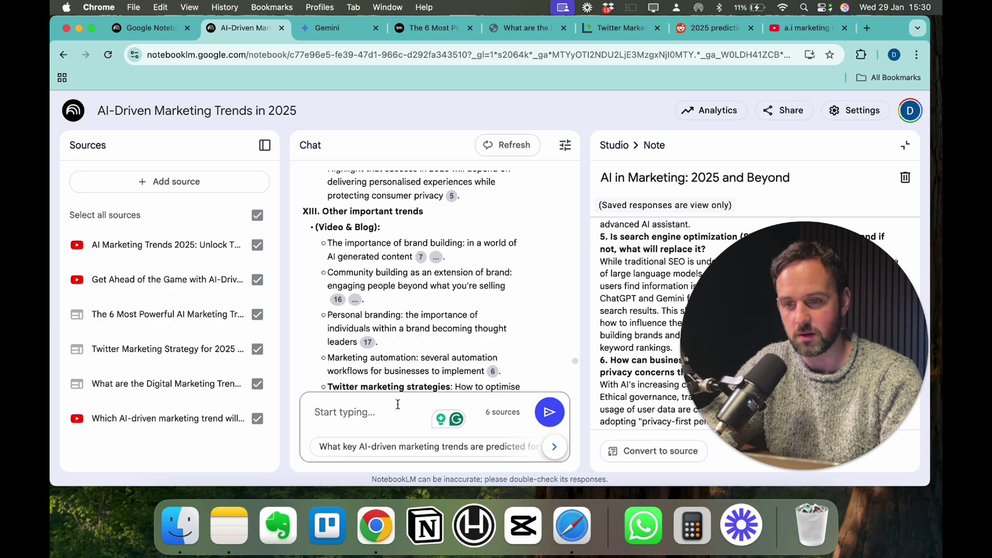
pyautogui.scroll(8, 371, 273)
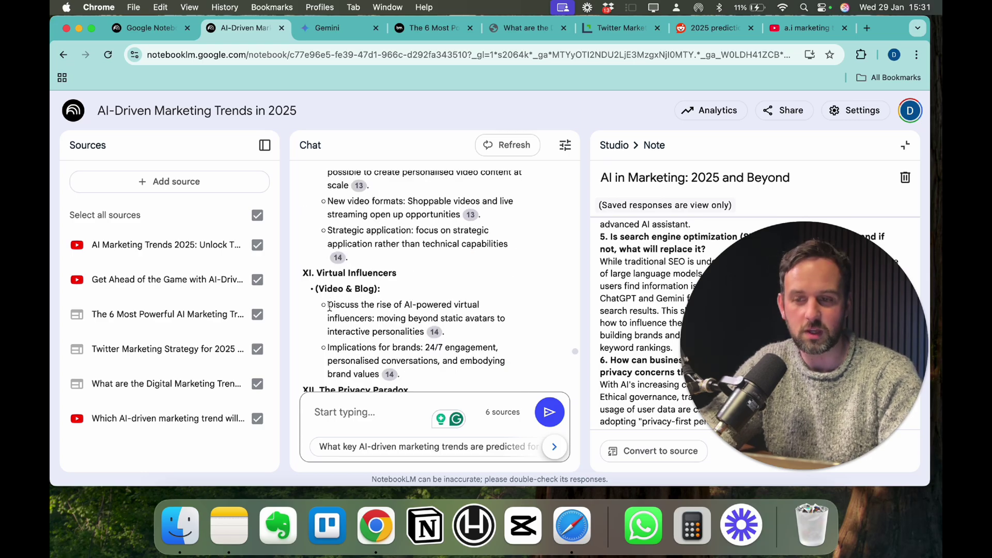